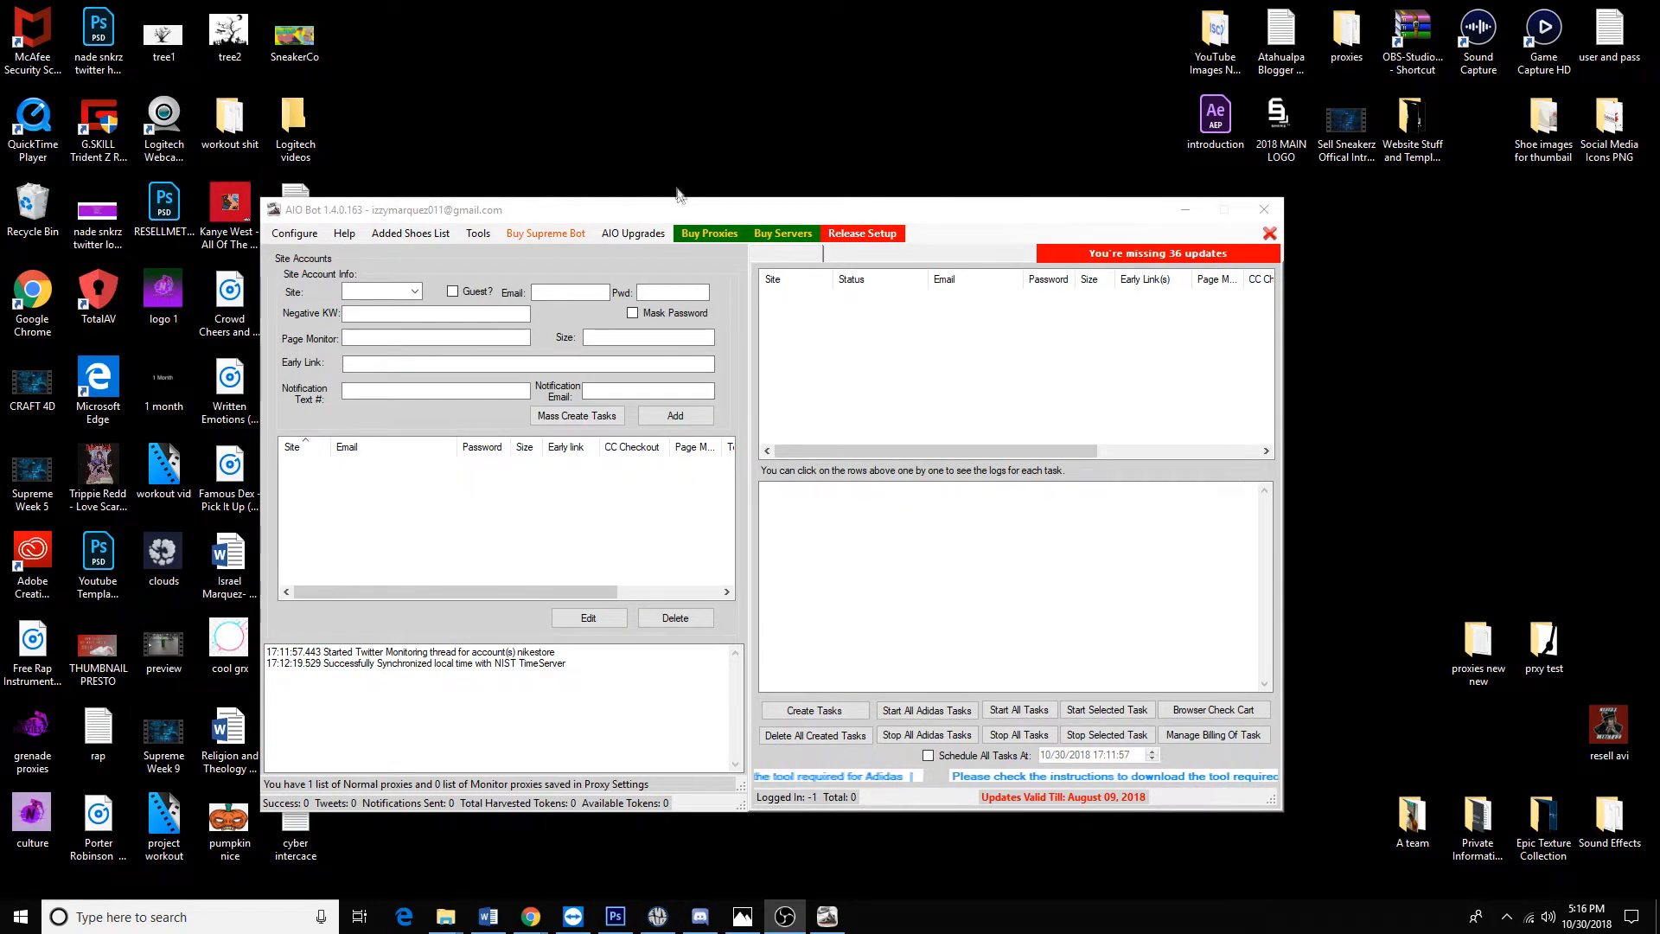
left_click_drag(680, 201, 681, 200)
left_click_drag(790, 208, 832, 226)
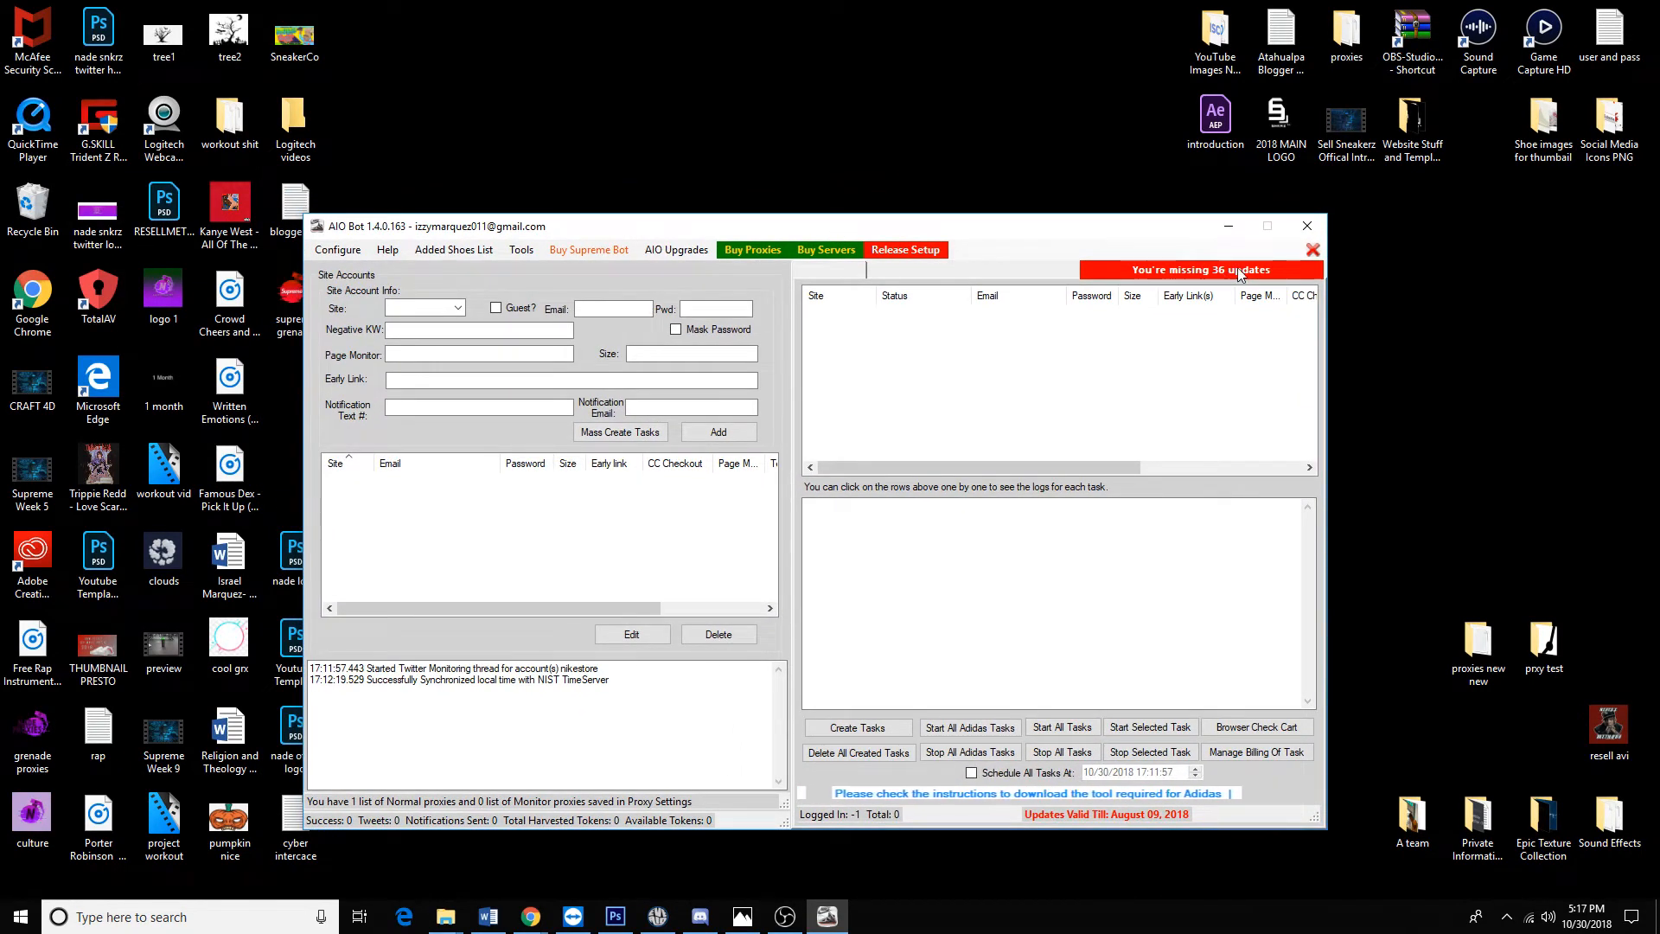
left_click_drag(1043, 231, 1069, 241)
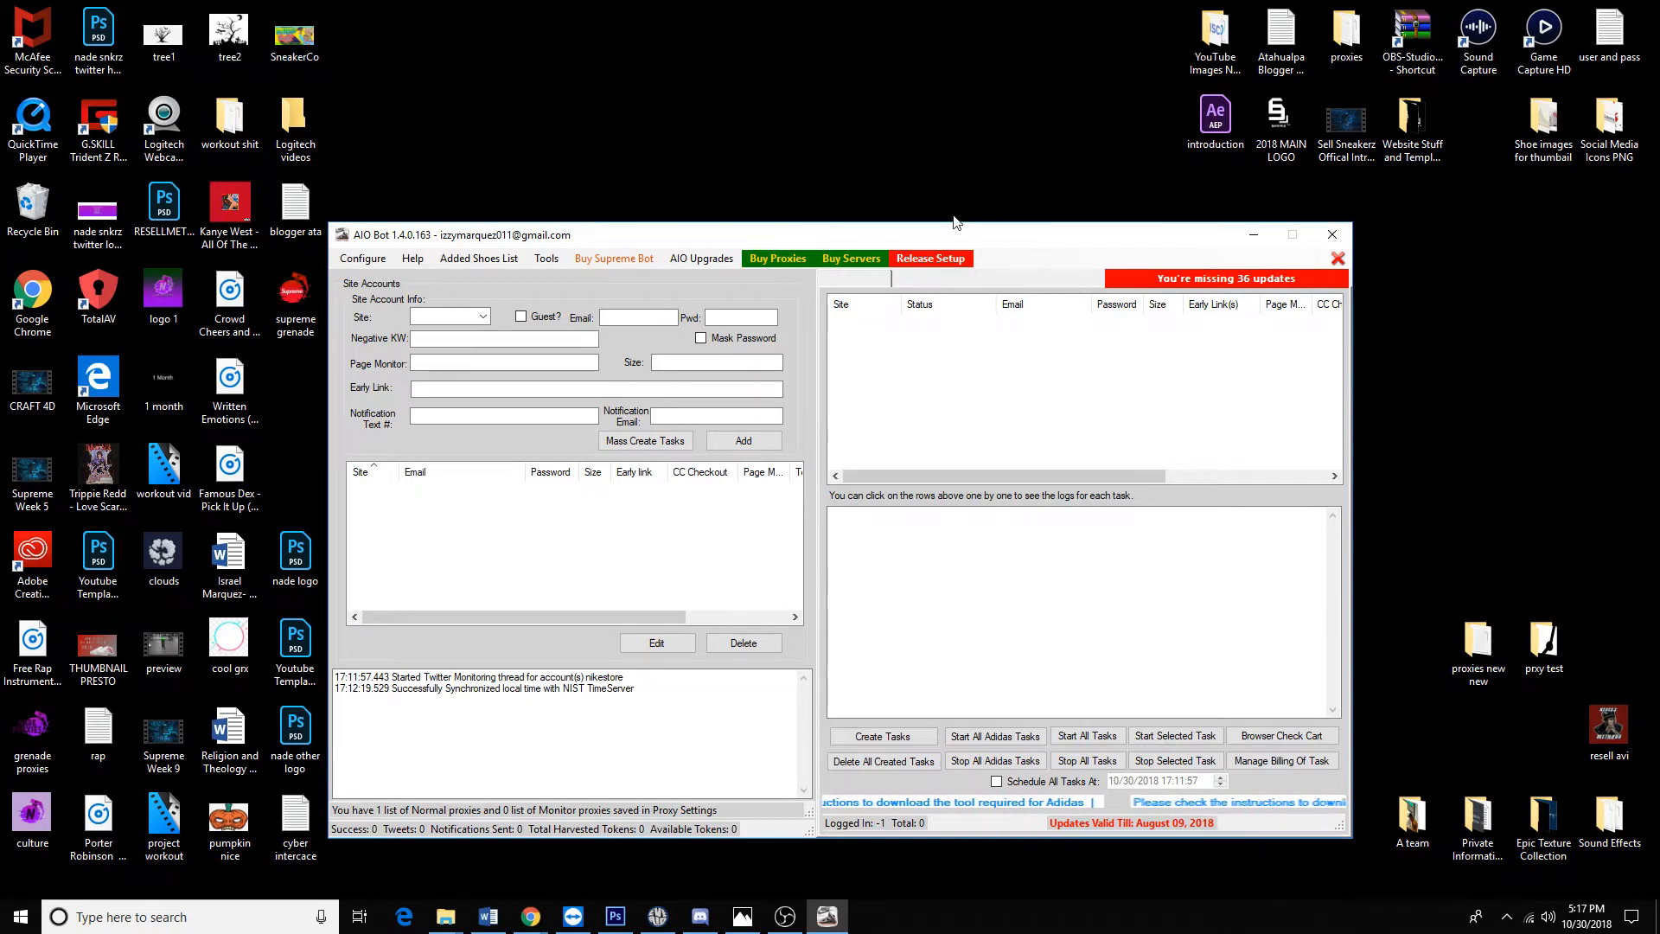
left_click_drag(1033, 240, 1040, 56)
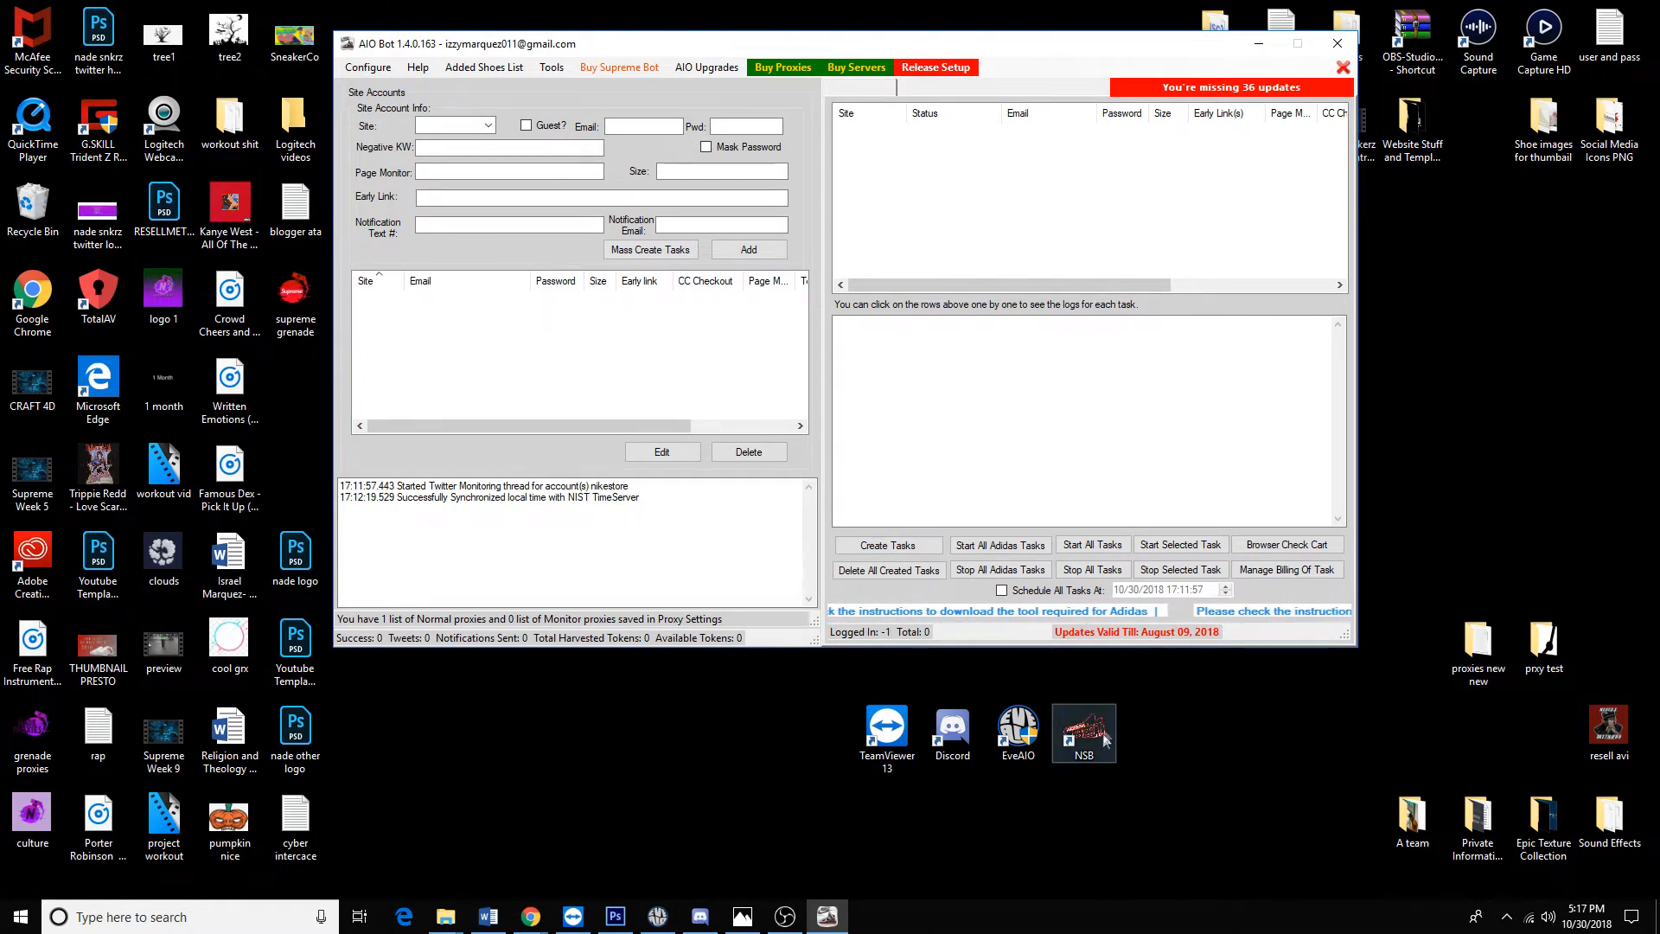
left_click_drag(1000, 58, 1031, 238)
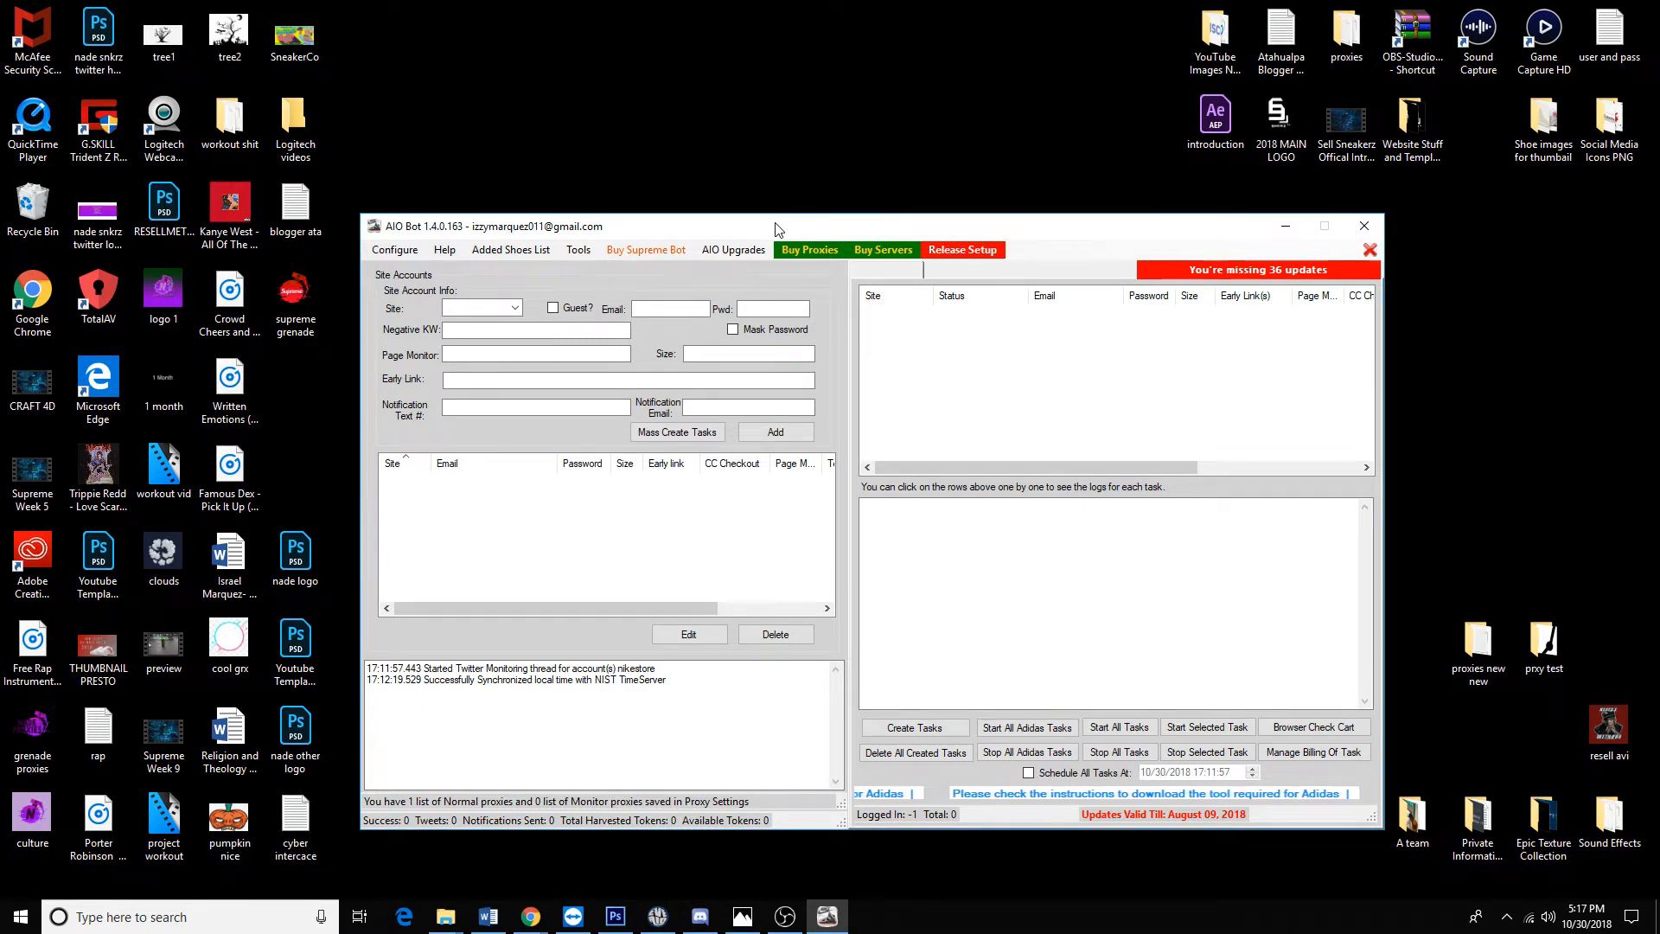
left_click_drag(776, 230, 769, 230)
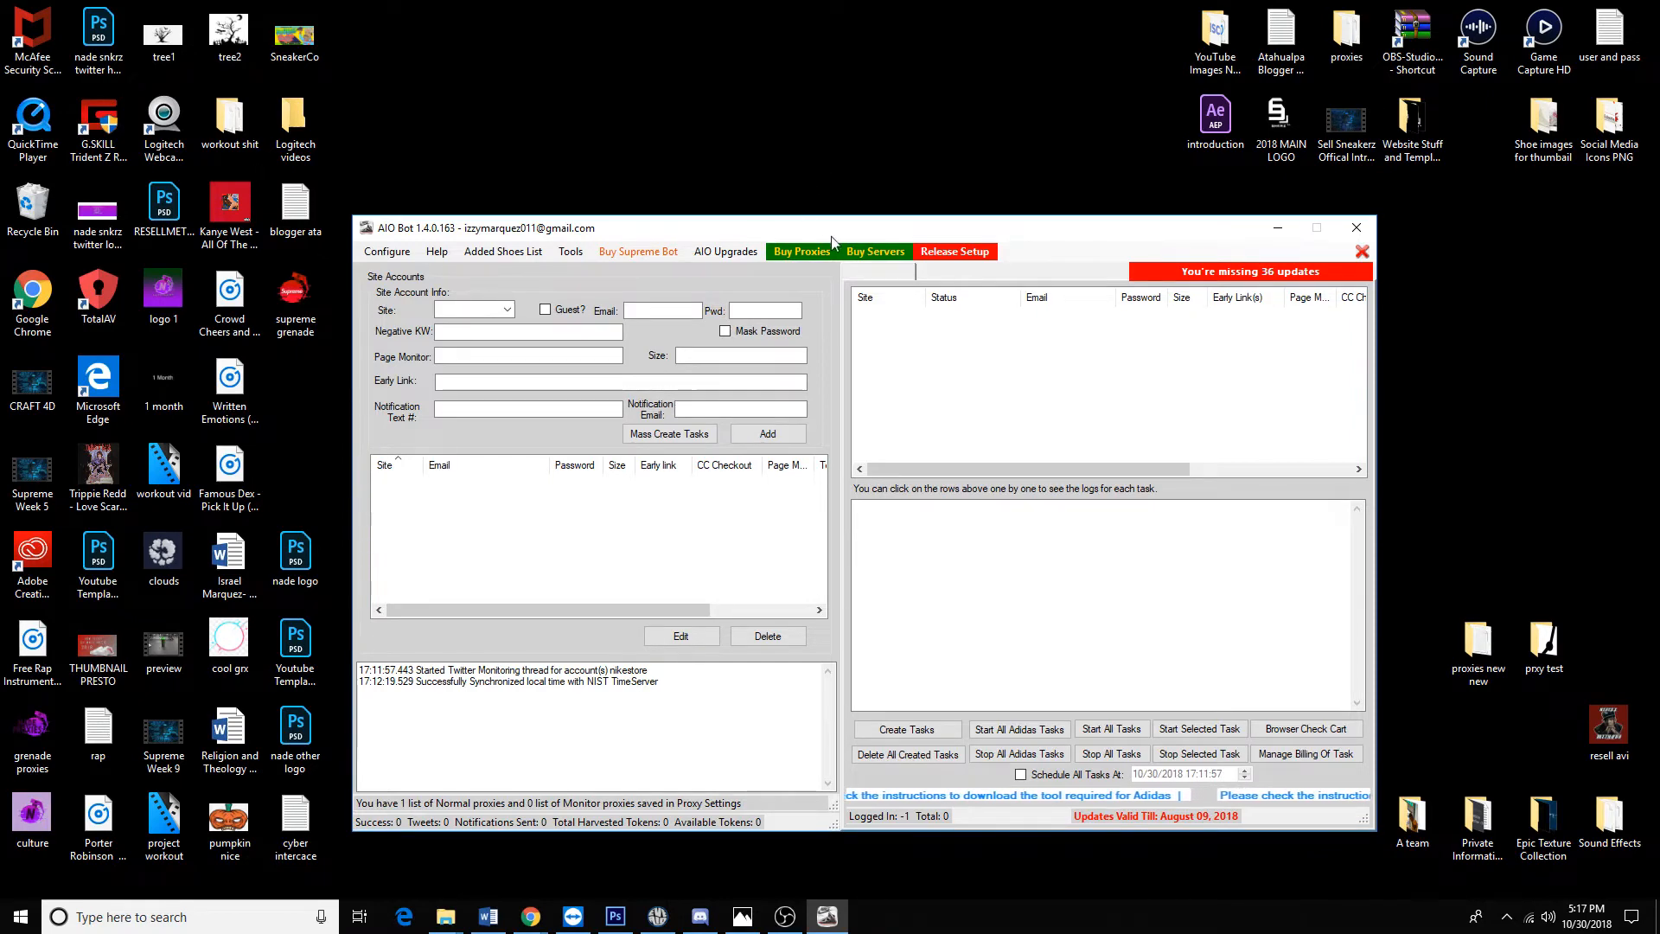
left_click_drag(834, 234, 820, 225)
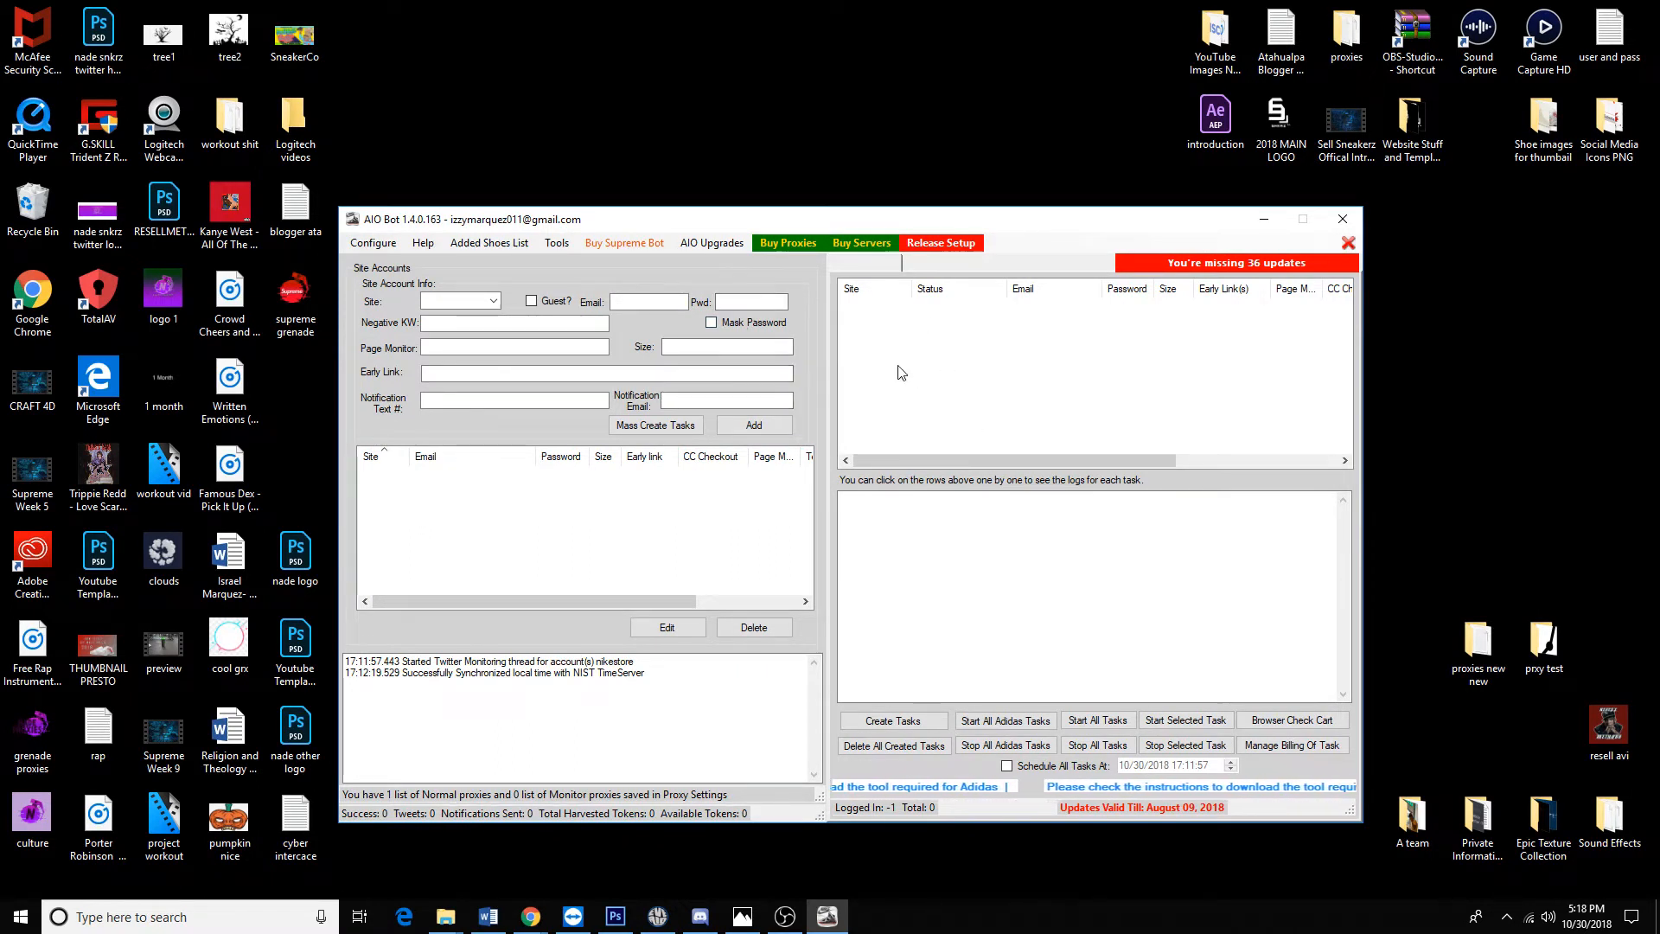
Choose Kith as the site for the new account and enter xxx as the negative keyword
left_click(494, 301)
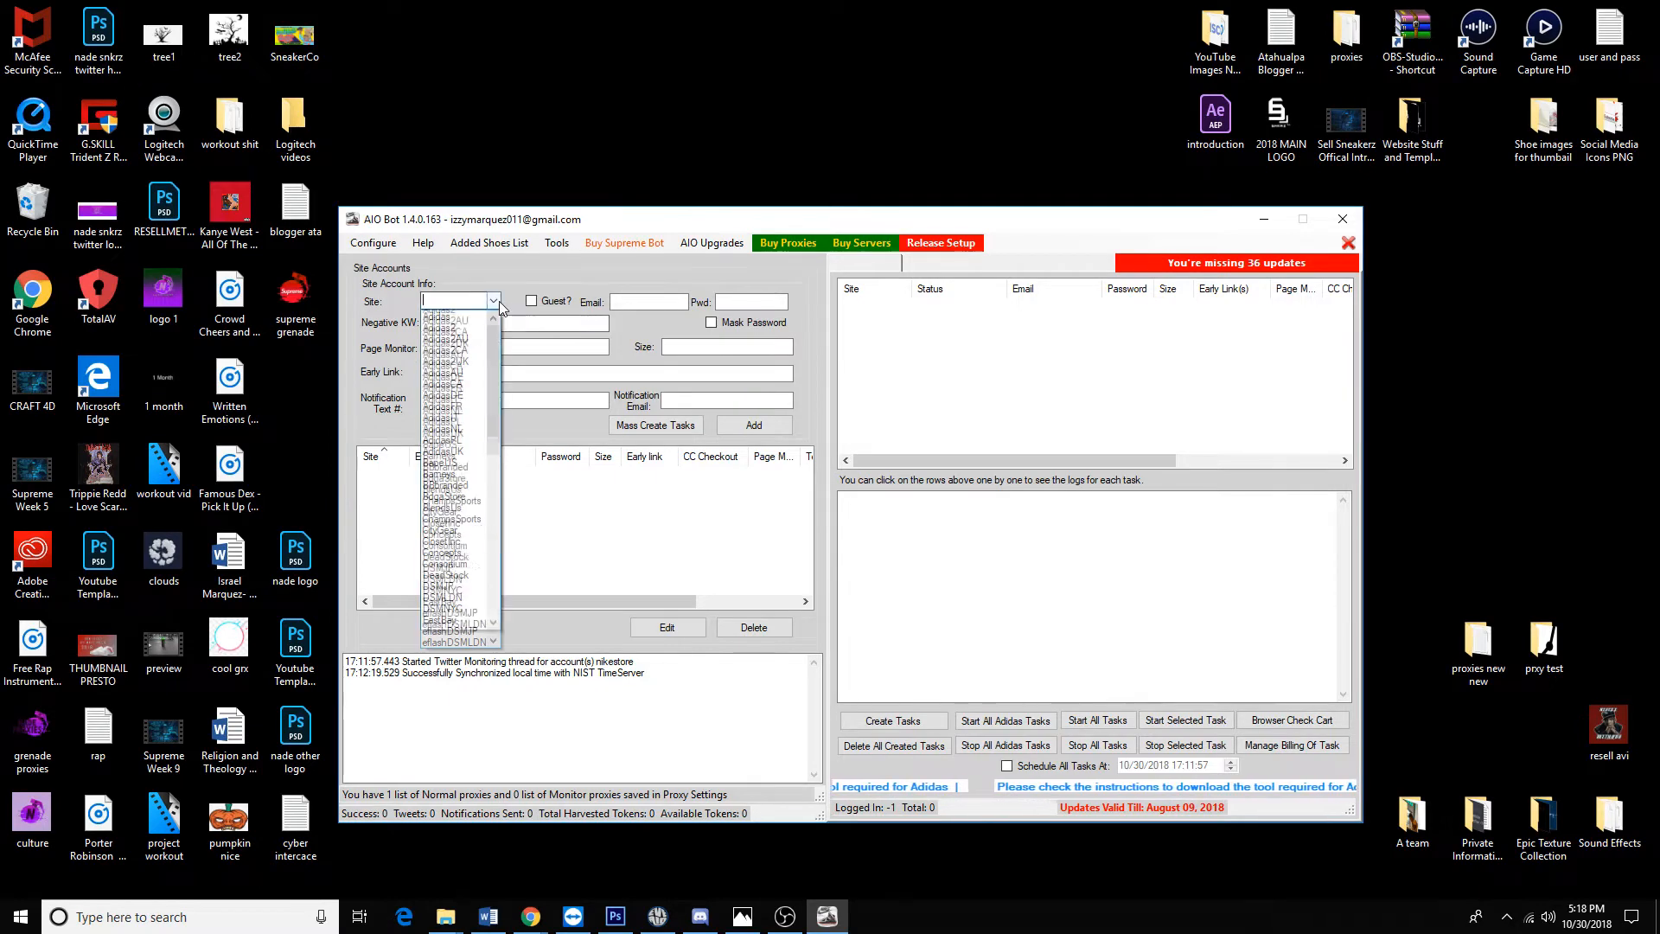
type("kith")
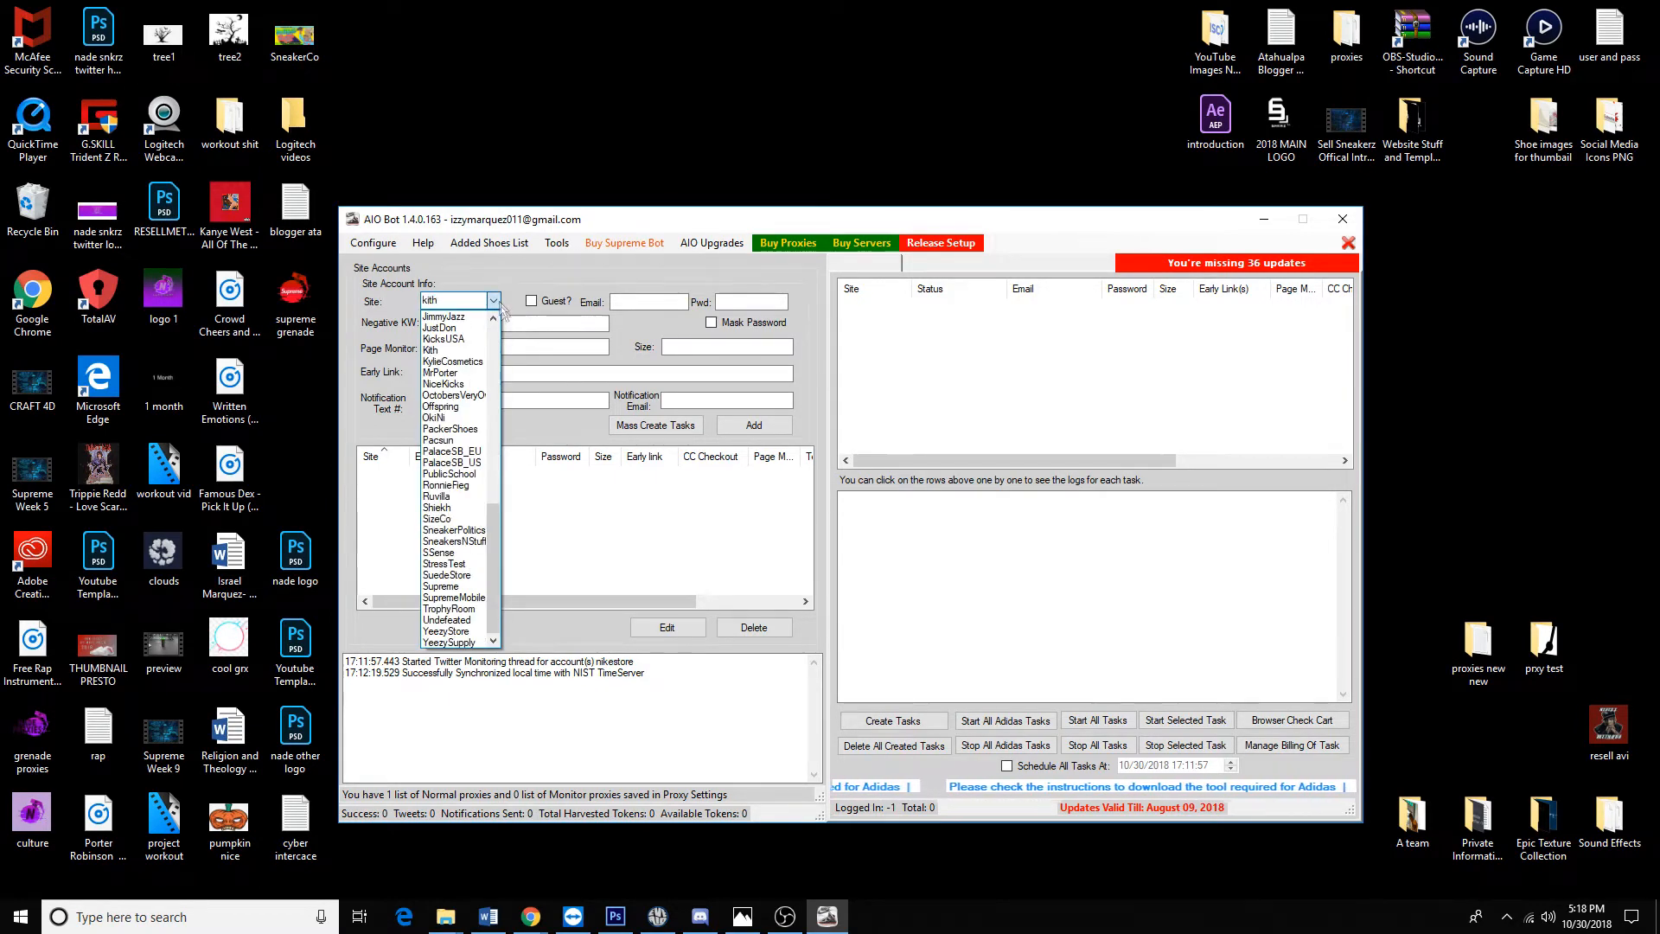
scroll(452, 436, "up", 2)
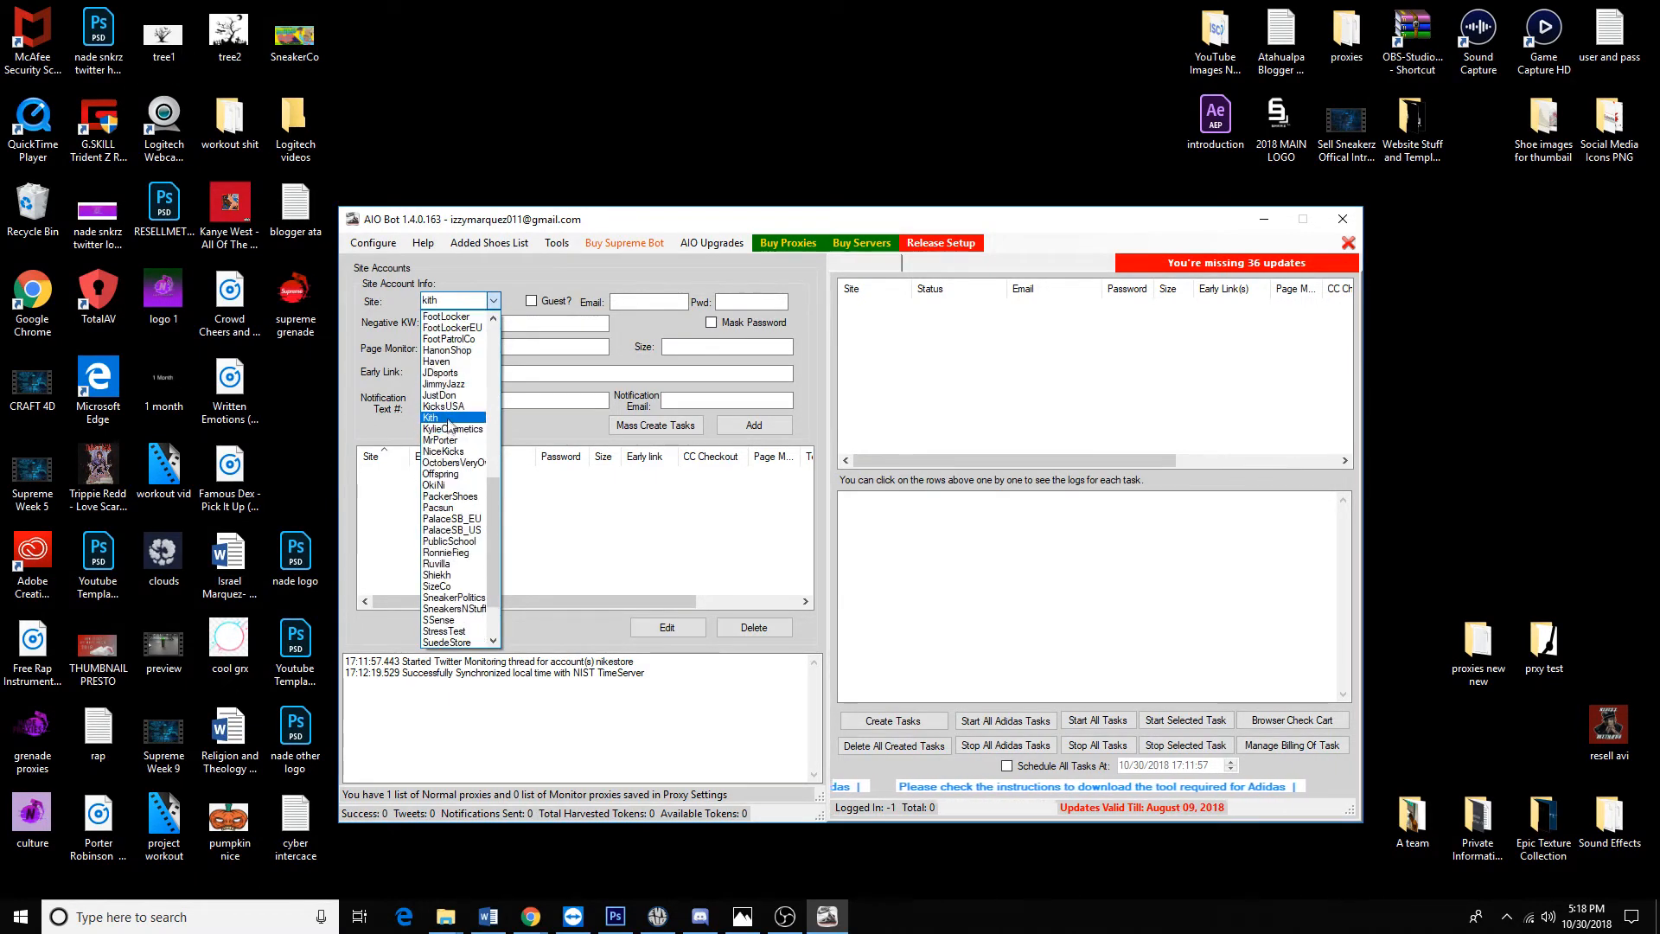
left_click(448, 419)
left_click(455, 323)
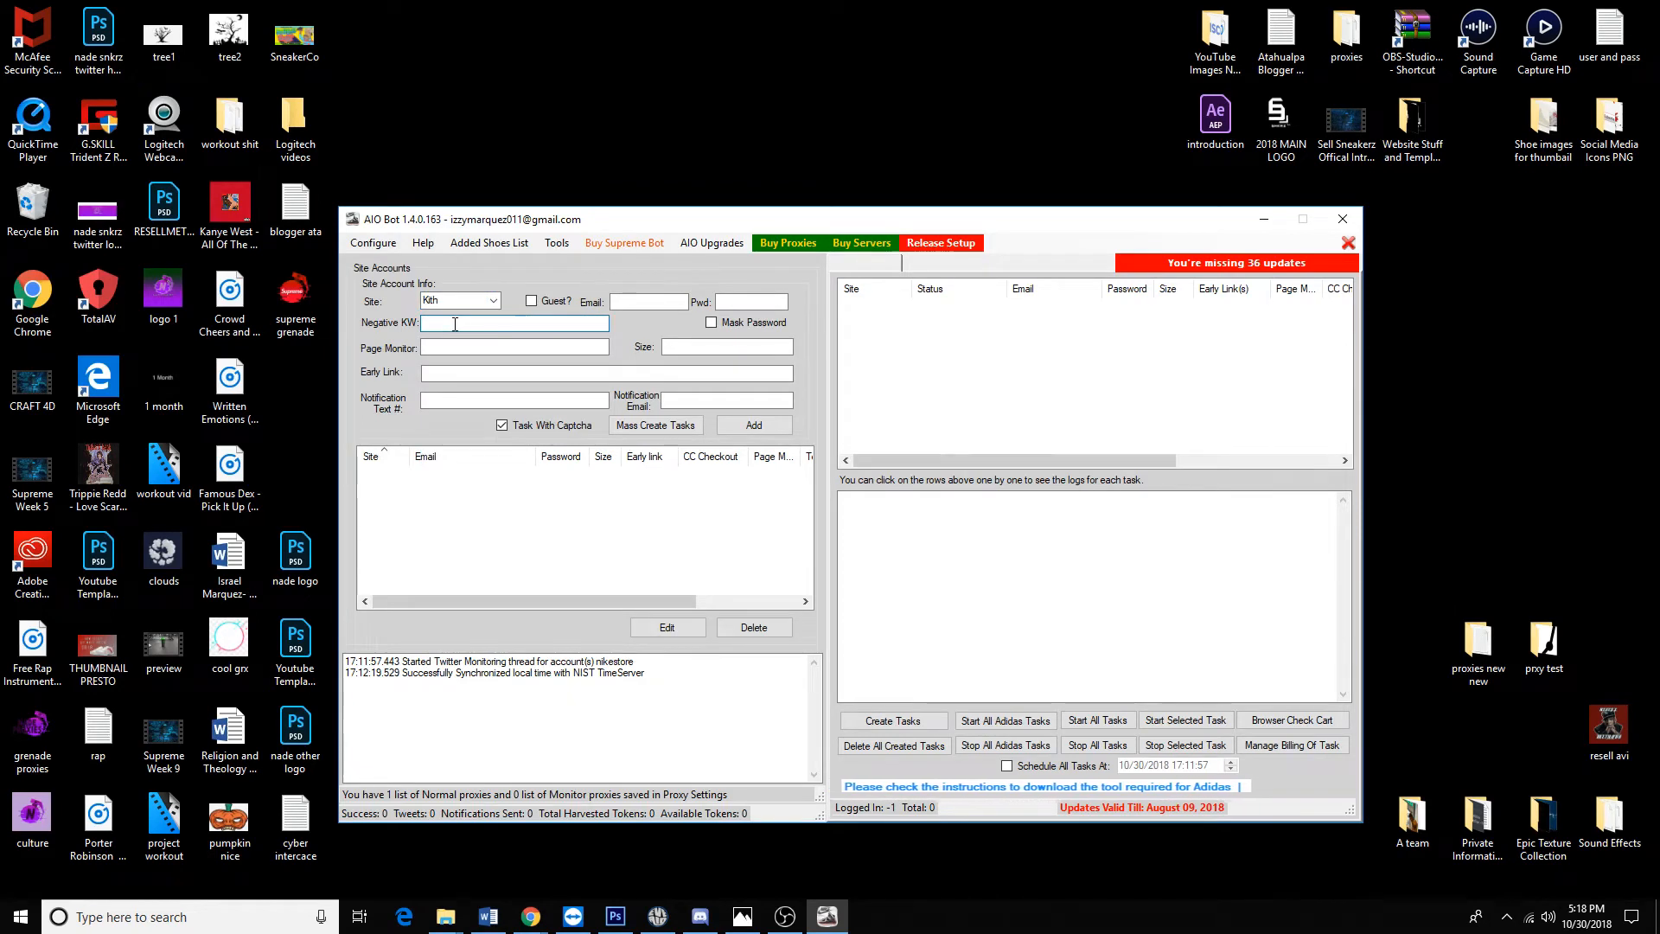
type("xxx")
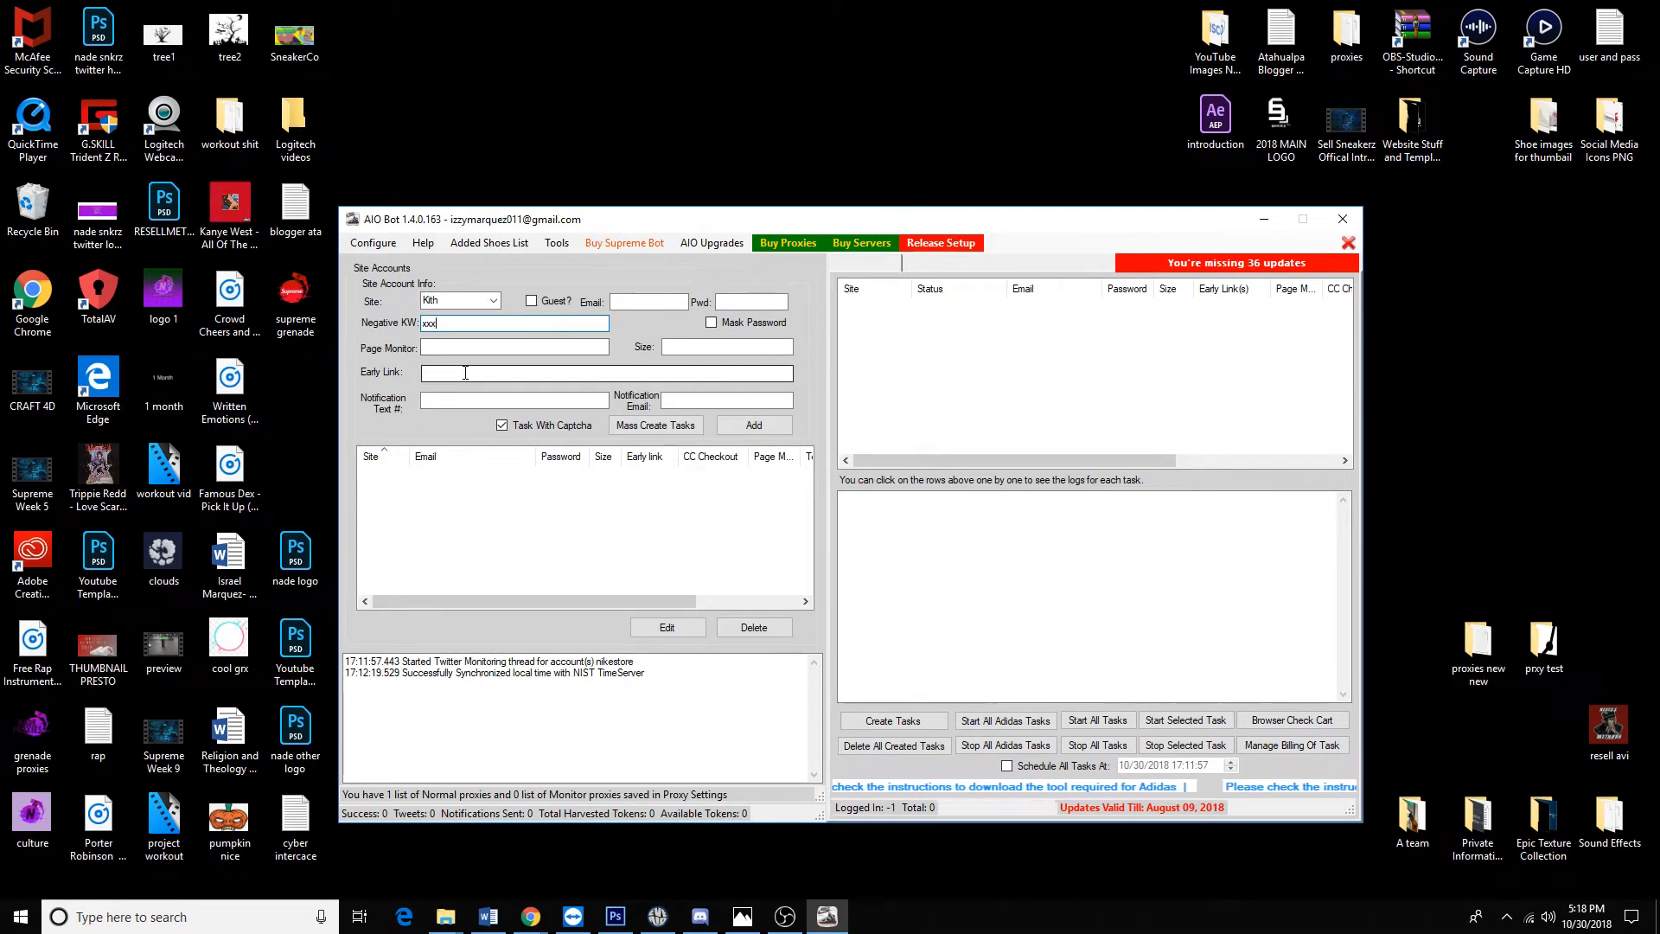
Enable guest mode for the Kith account and set its page monitor keywords to "adidas, 4d, aspen"
mouse_move(465, 373)
left_click(448, 373)
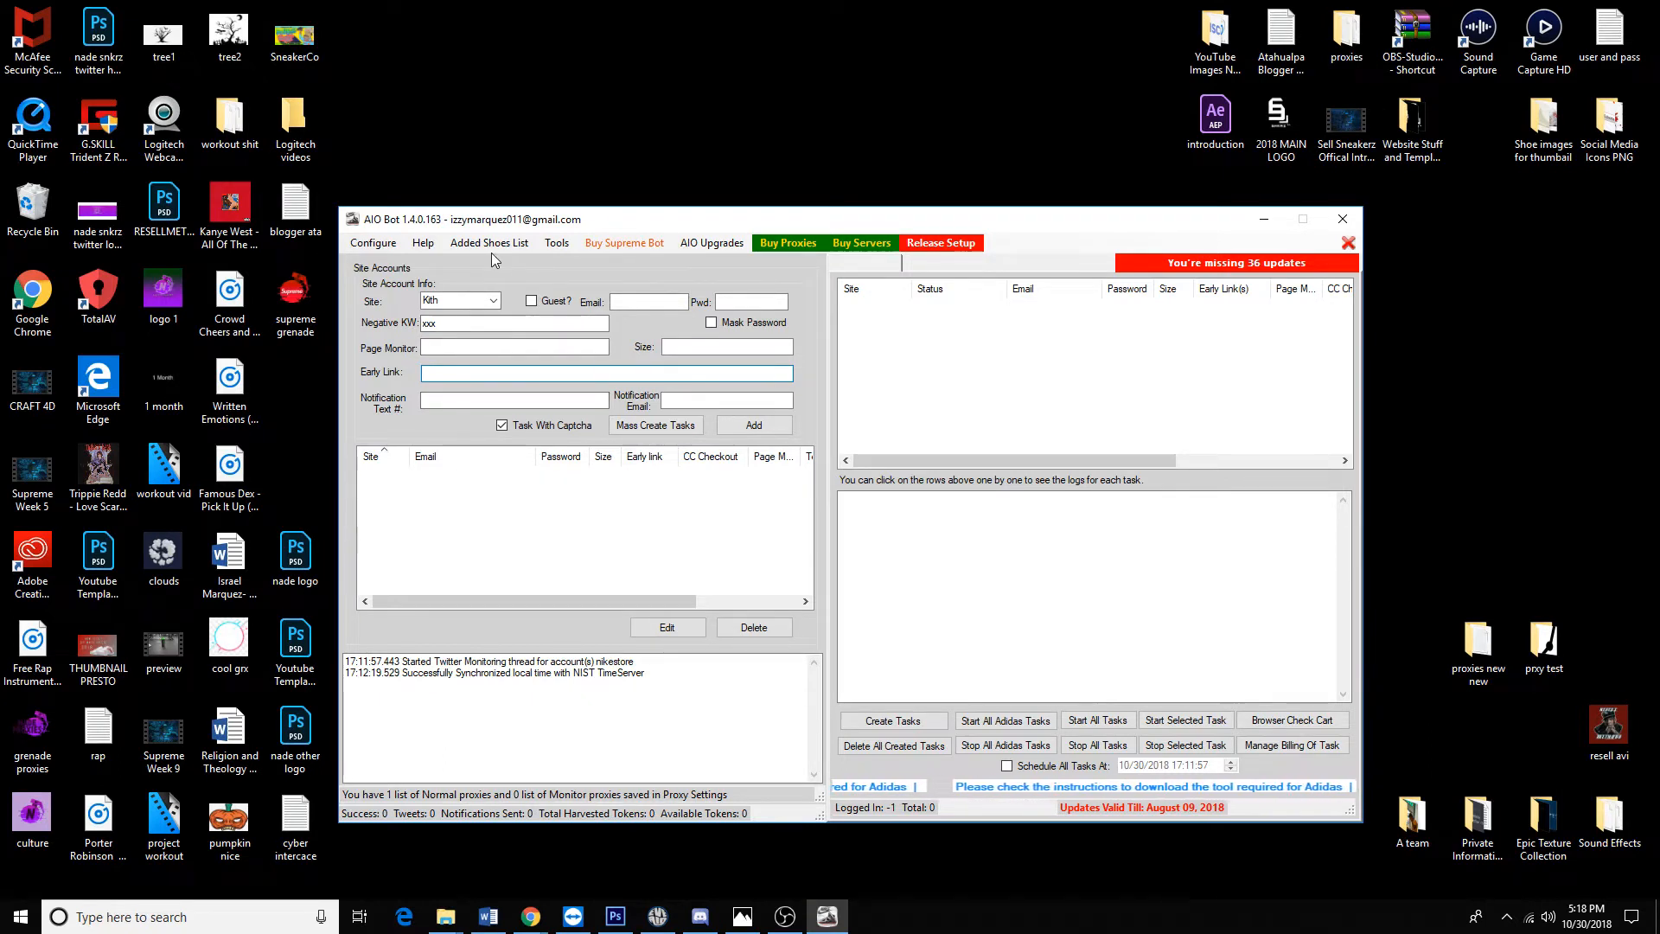
left_click(531, 300)
left_click(947, 708)
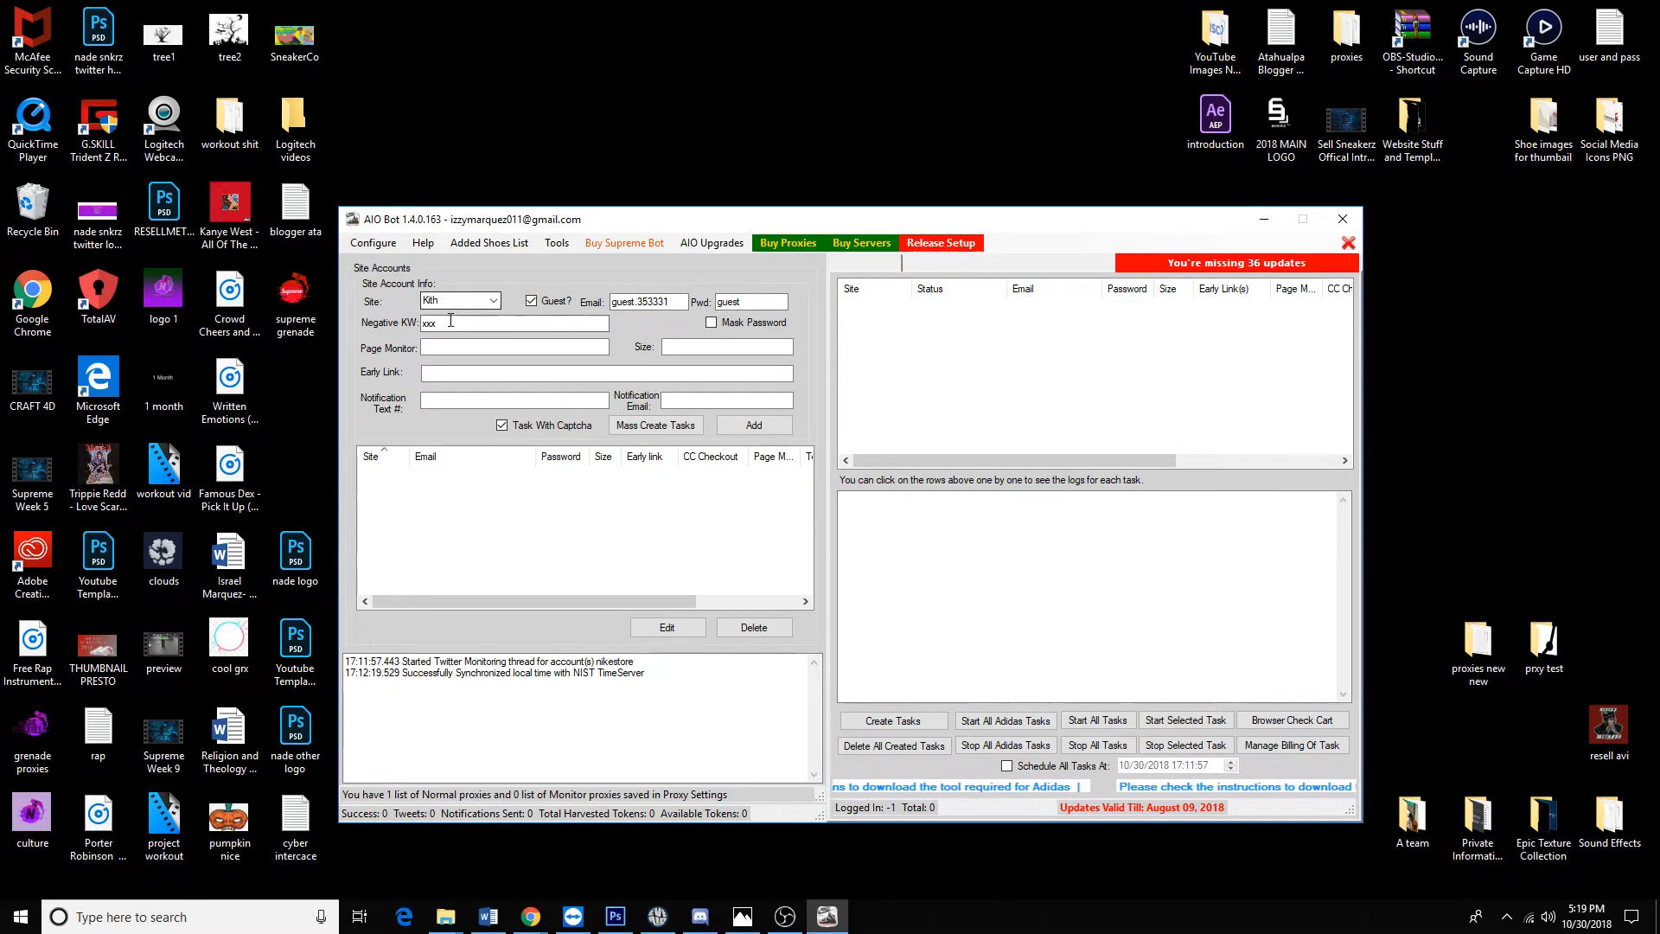
left_click(451, 372)
left_click(474, 345)
type("didas")
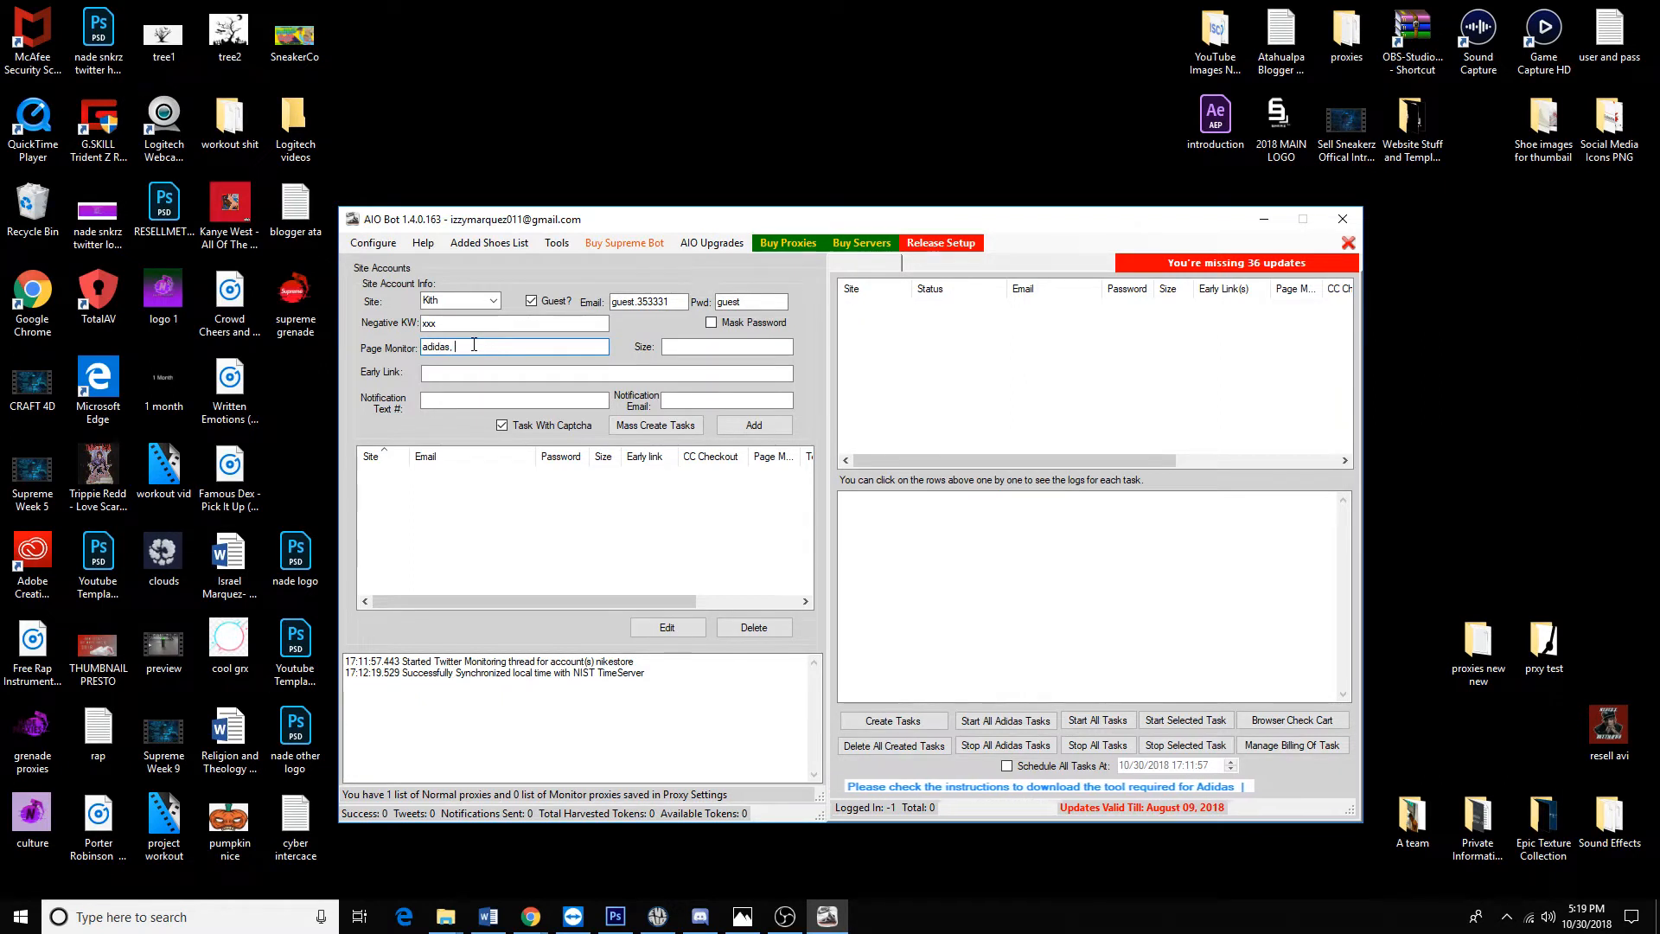
type(", 4d, aspen")
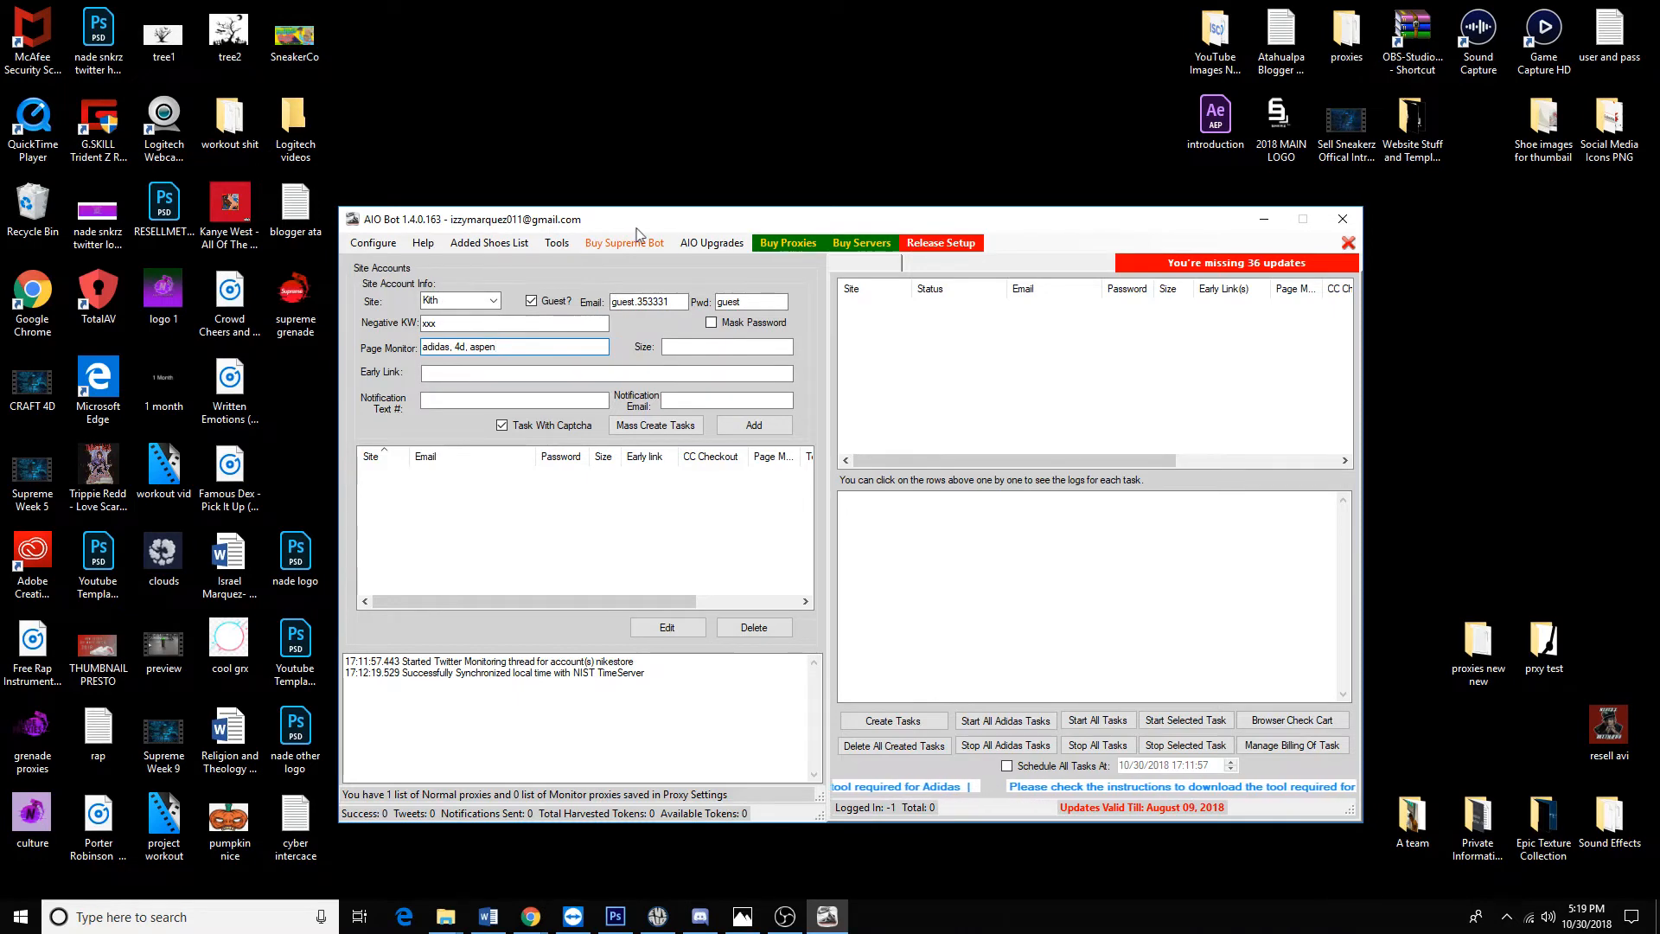
Set the shoe size for the Kith account to 9
left_click_drag(638, 229, 680, 225)
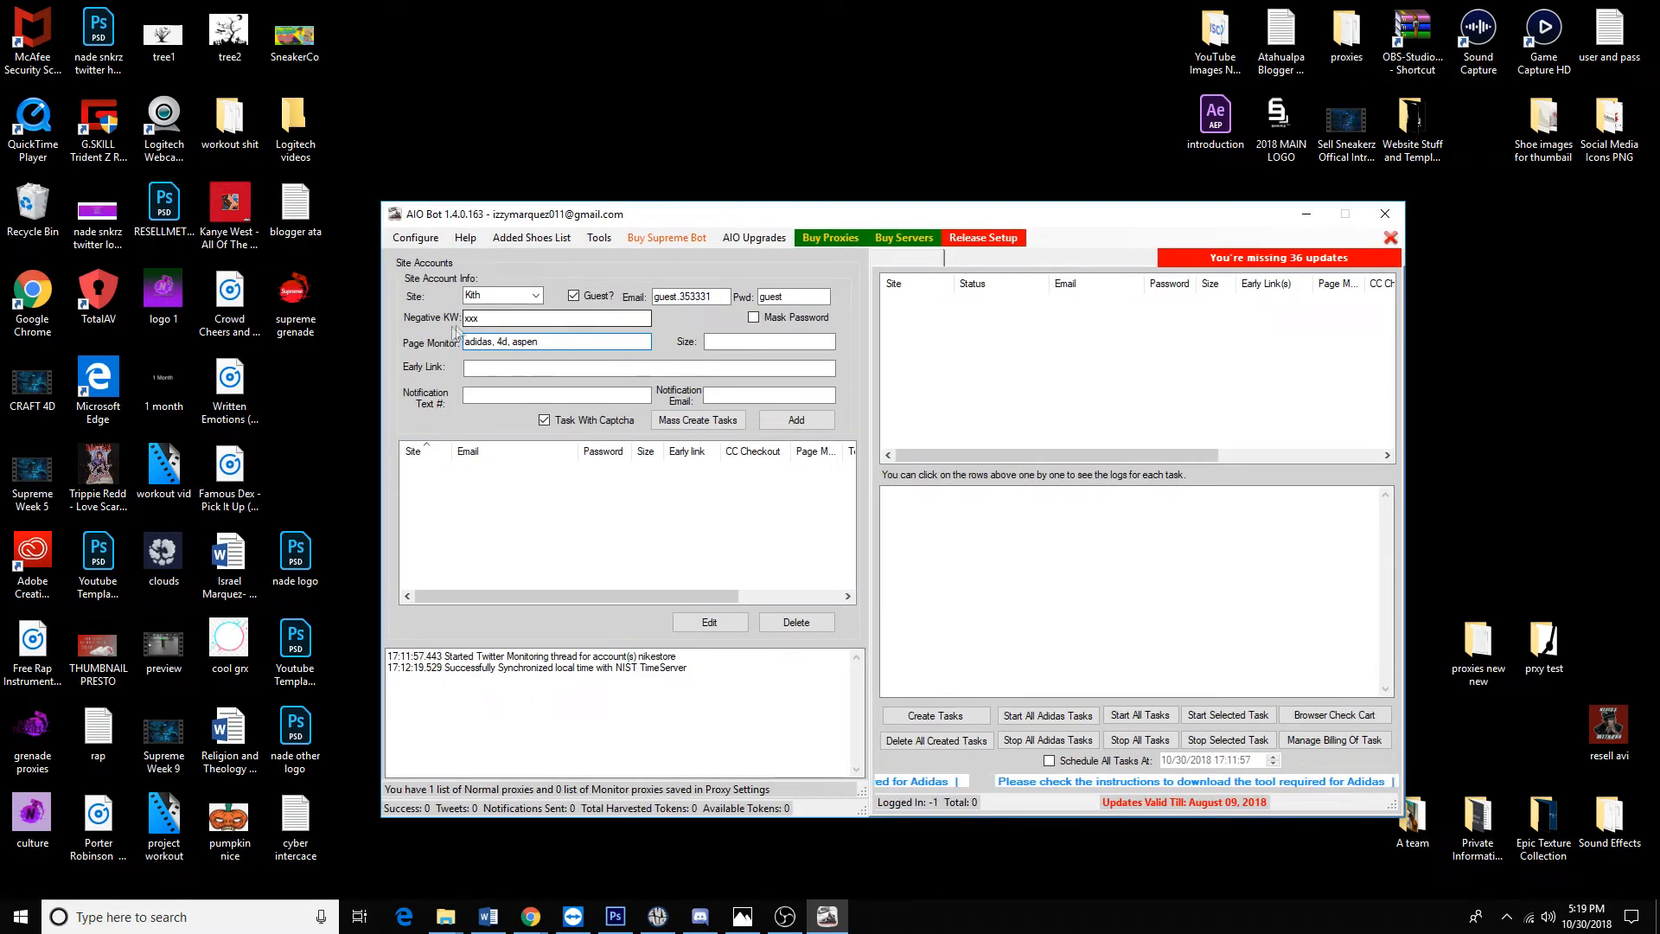
left_click(740, 343)
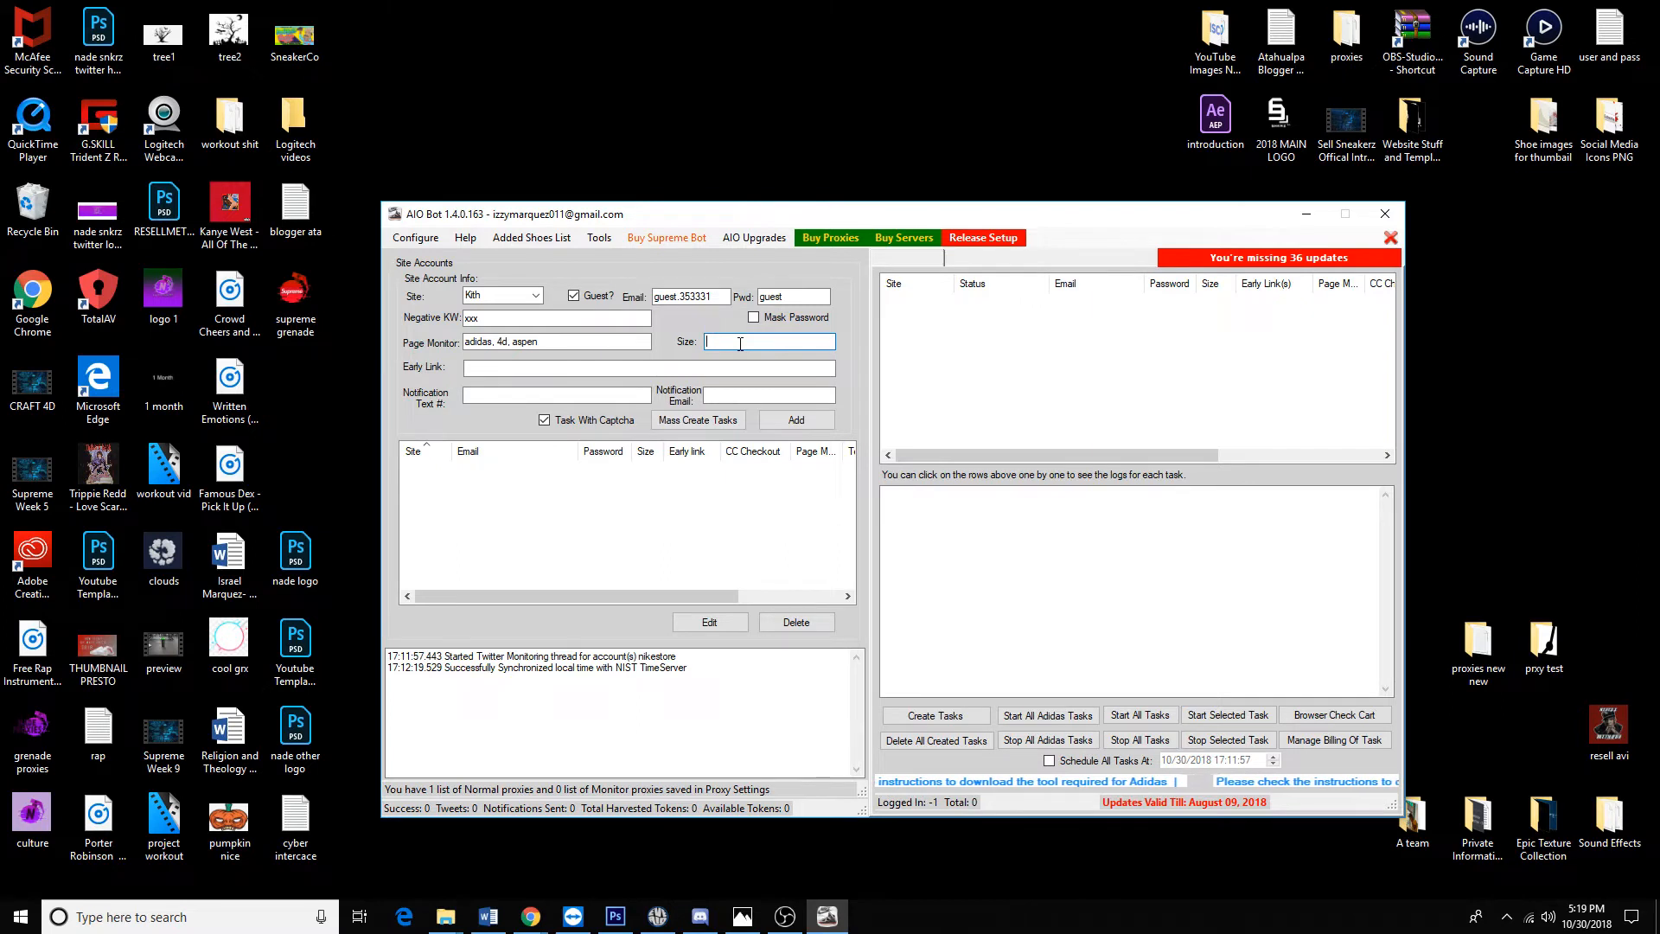
type("9")
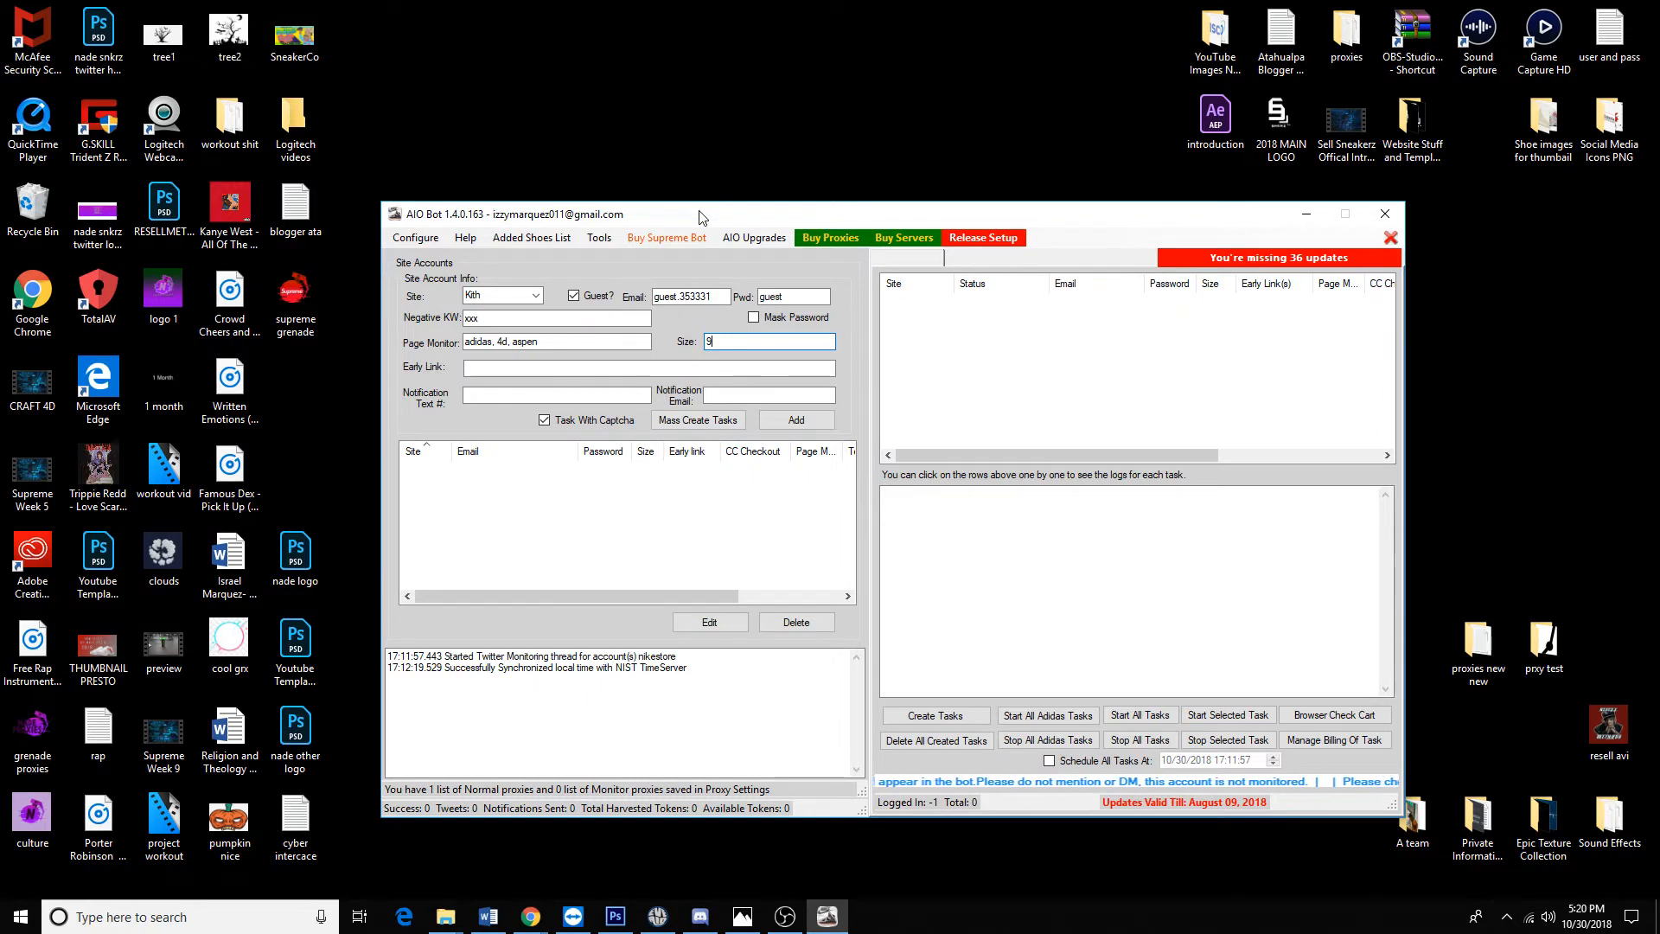
left_click(587, 341)
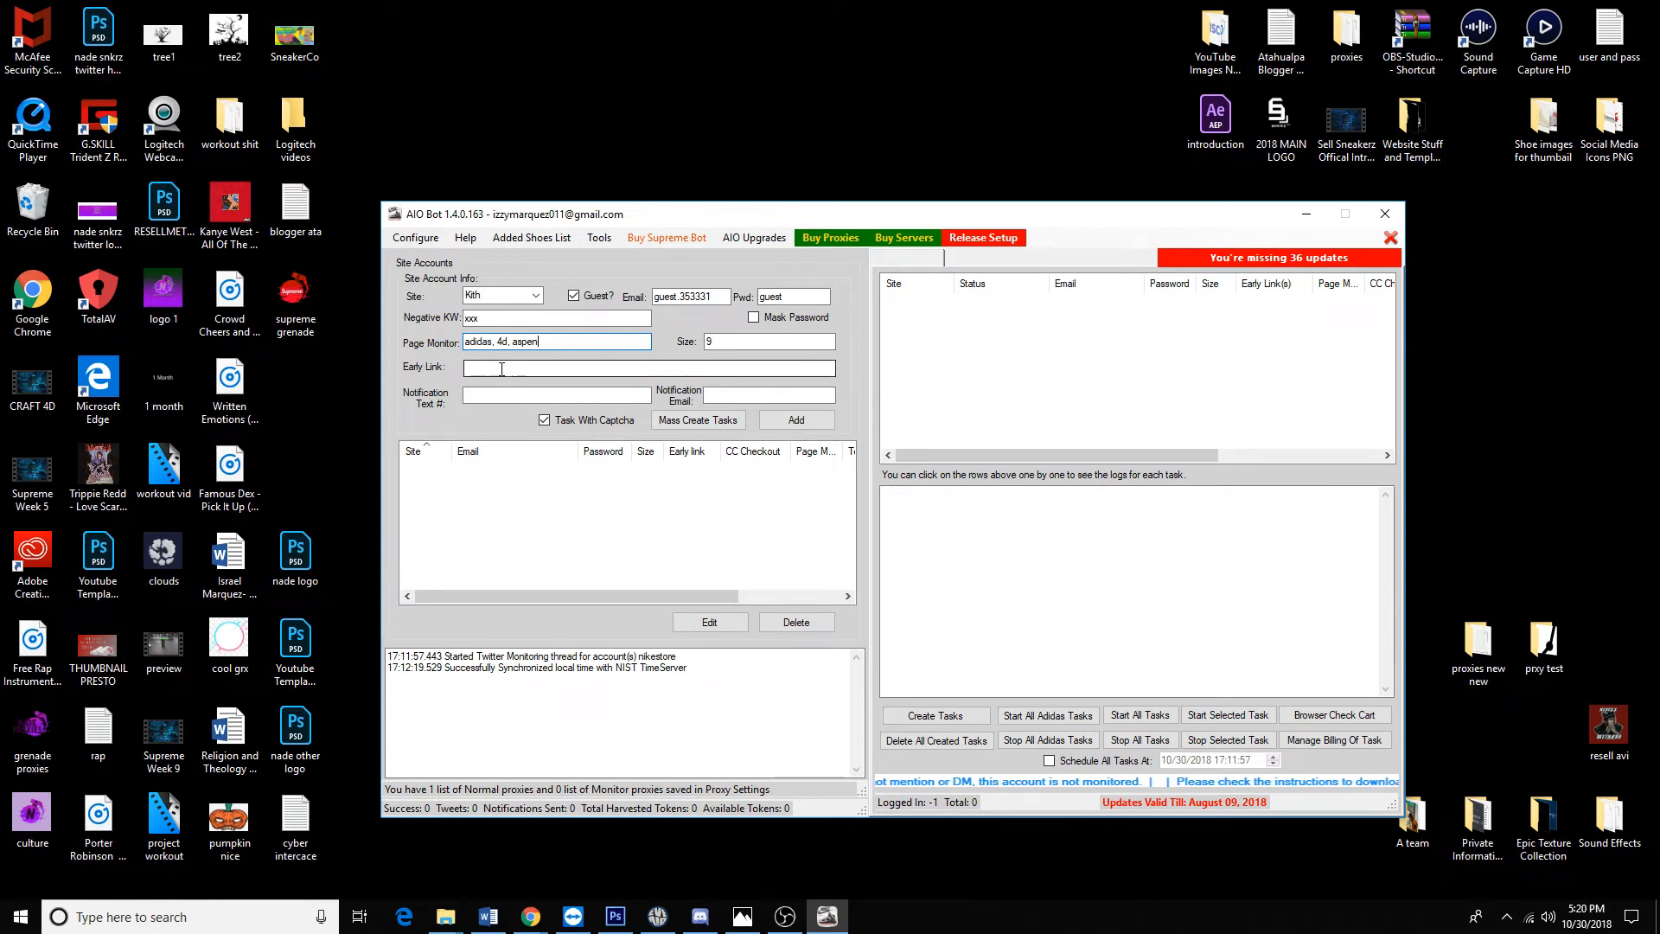
mouse_move(502, 369)
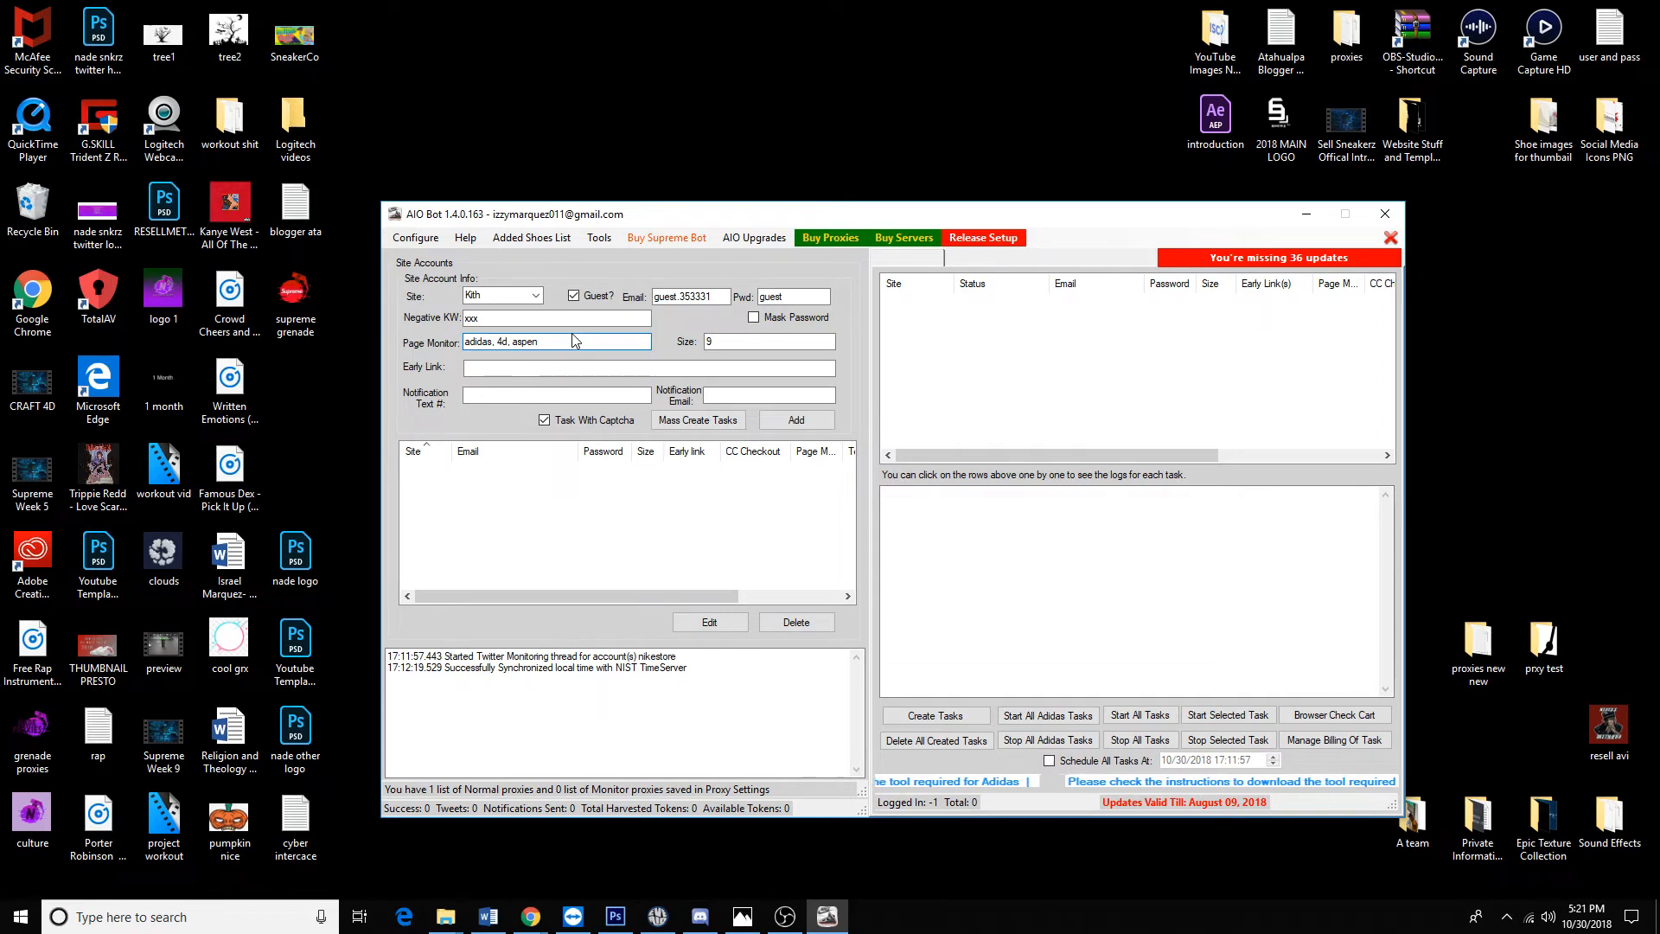
Open the billing manager, examine the blank credit card form for a new billing entry, and close both without saving
left_click(415, 238)
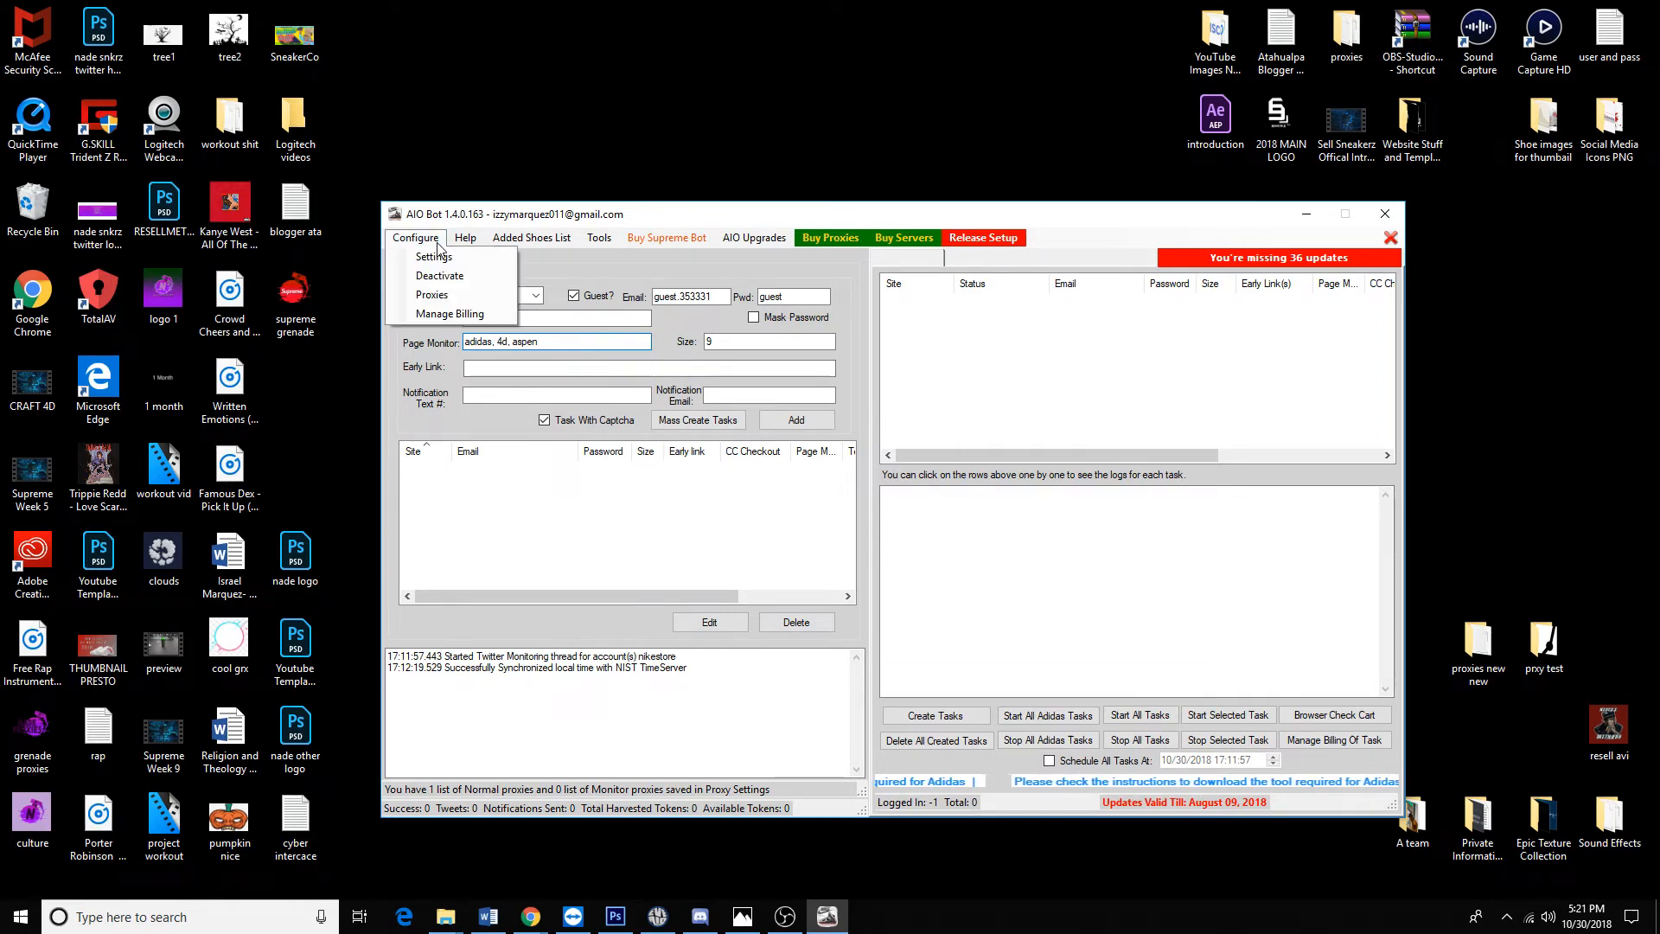
left_click(486, 314)
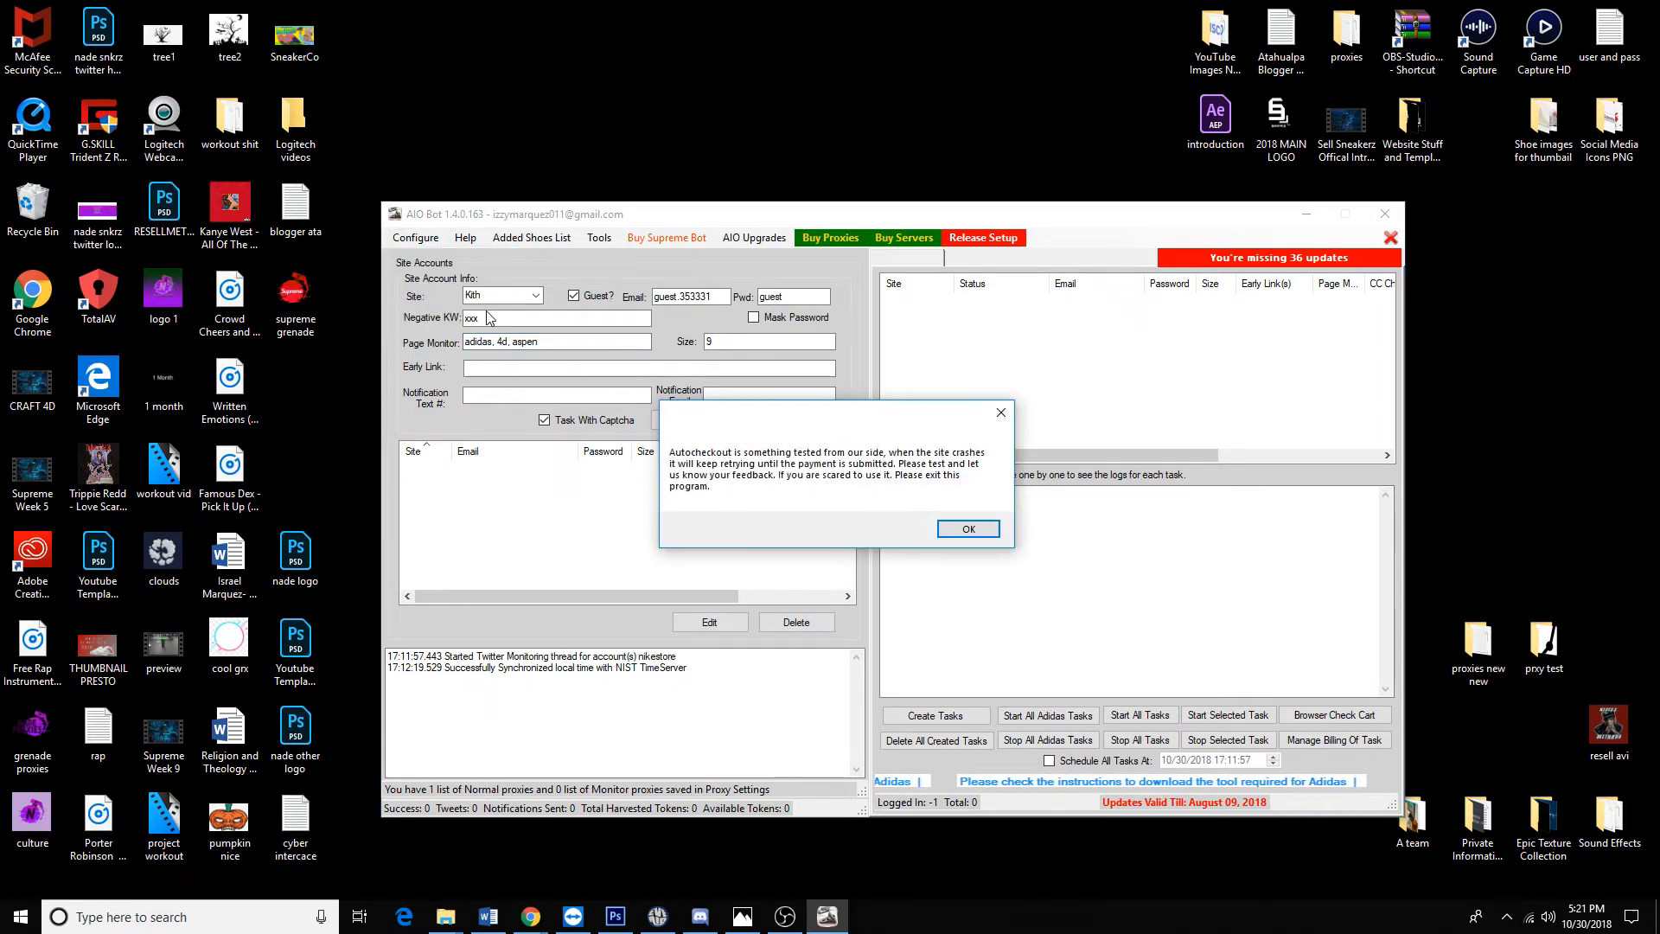
left_click(951, 529)
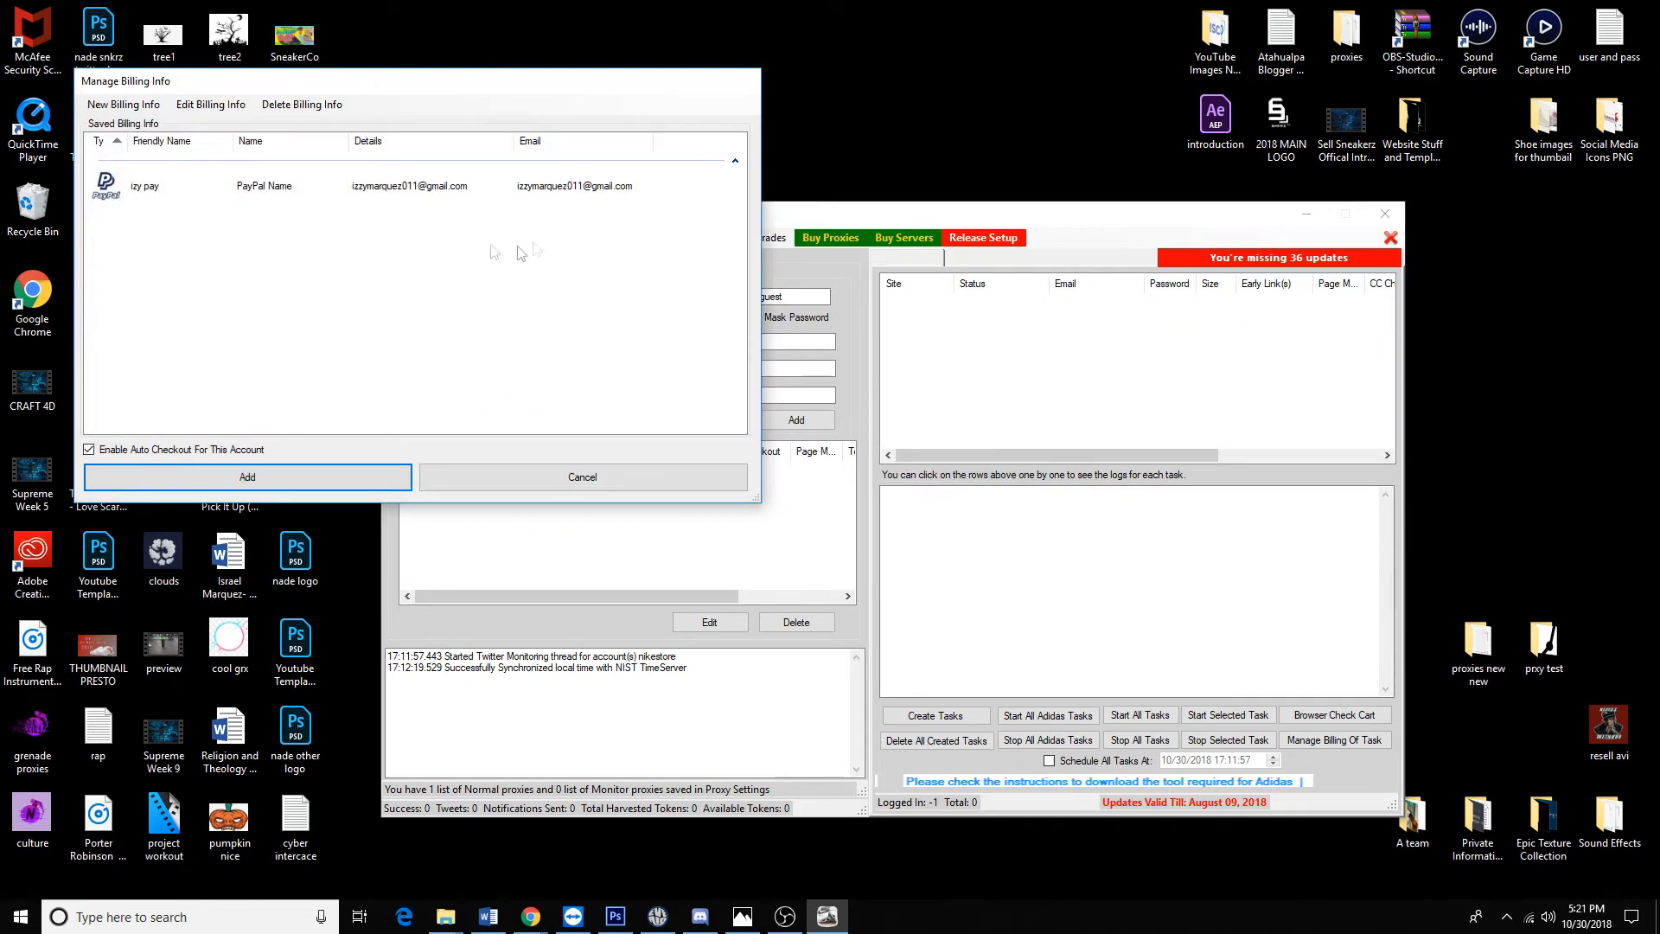
left_click_drag(493, 83, 534, 95)
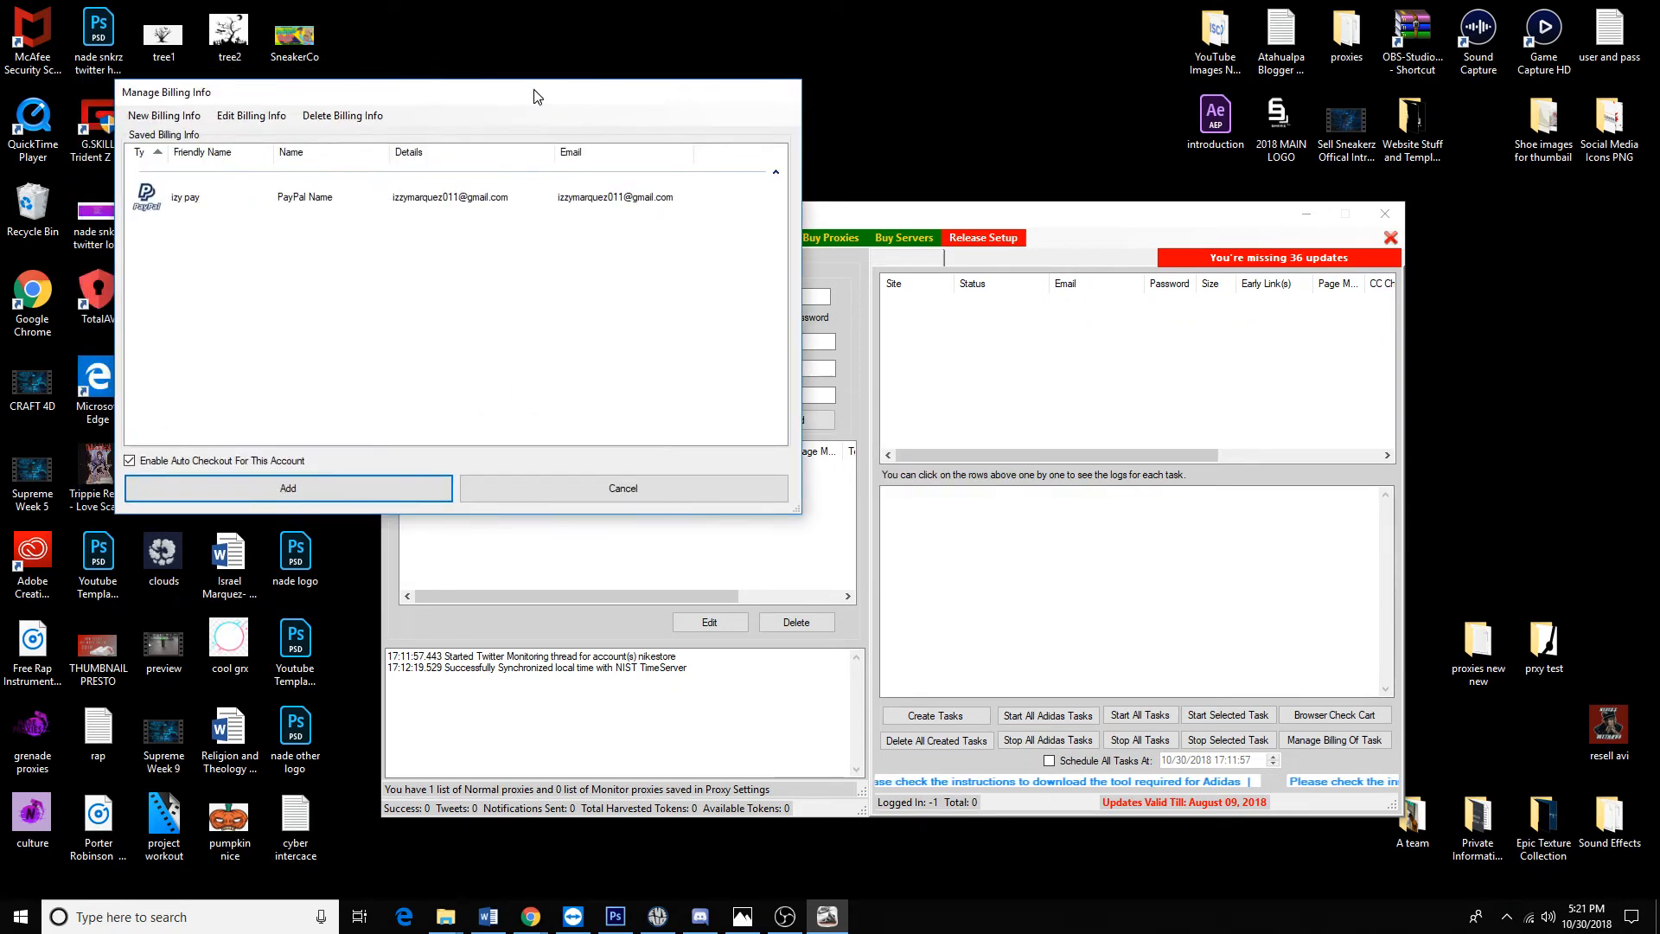
right_click(329, 287)
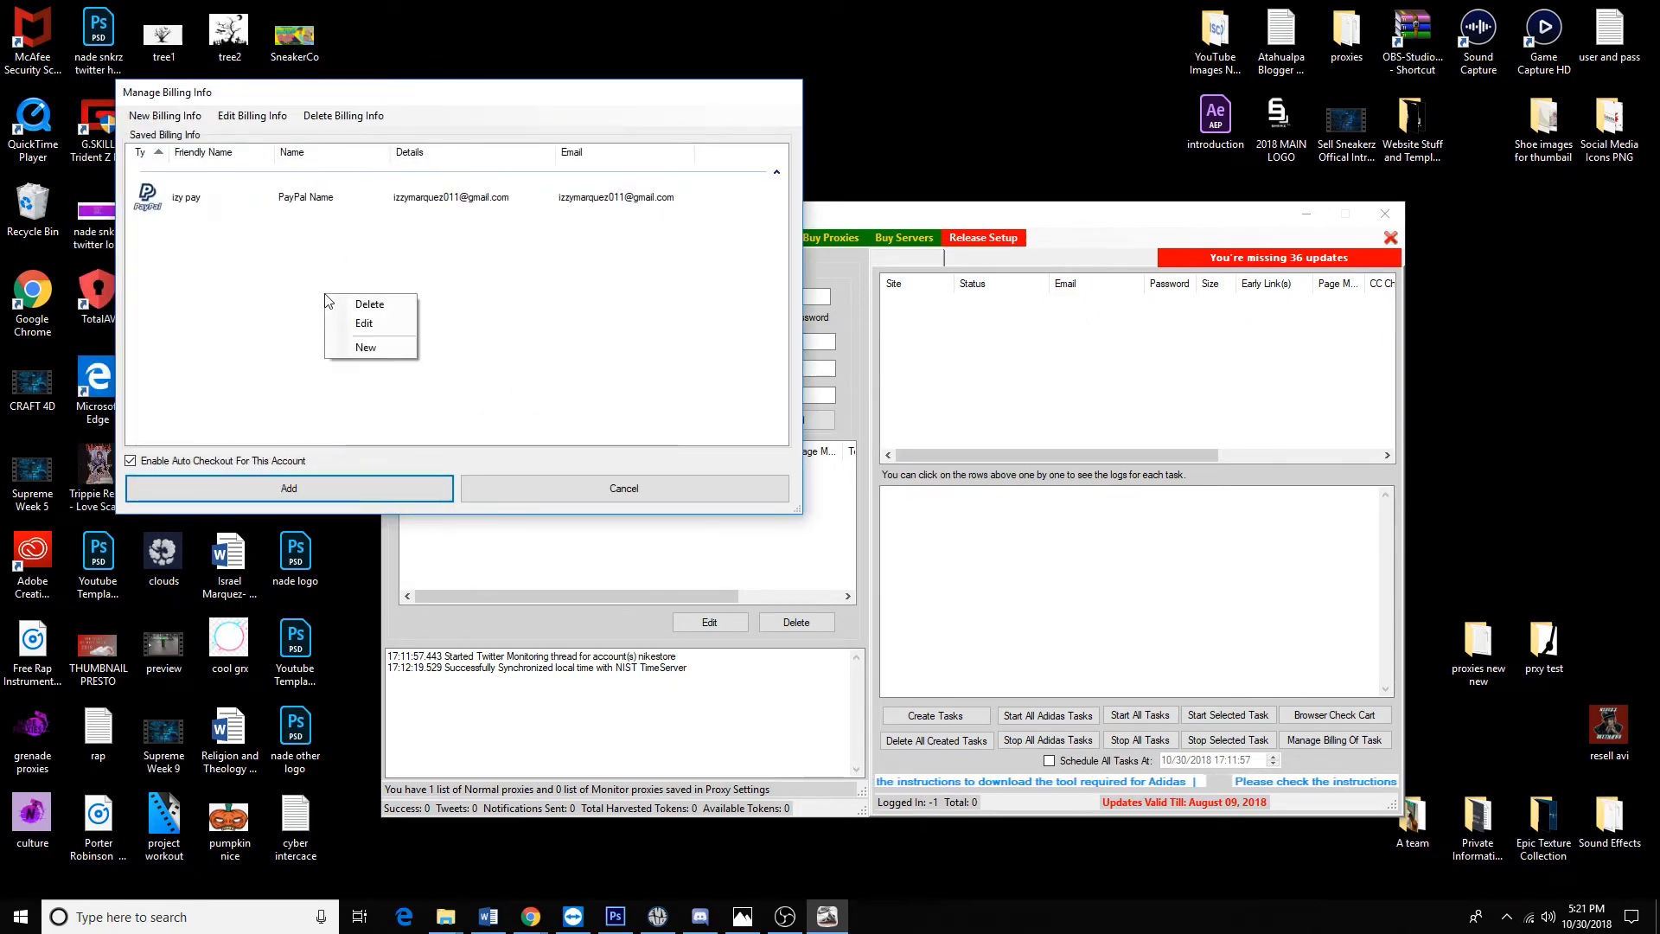
left_click(380, 347)
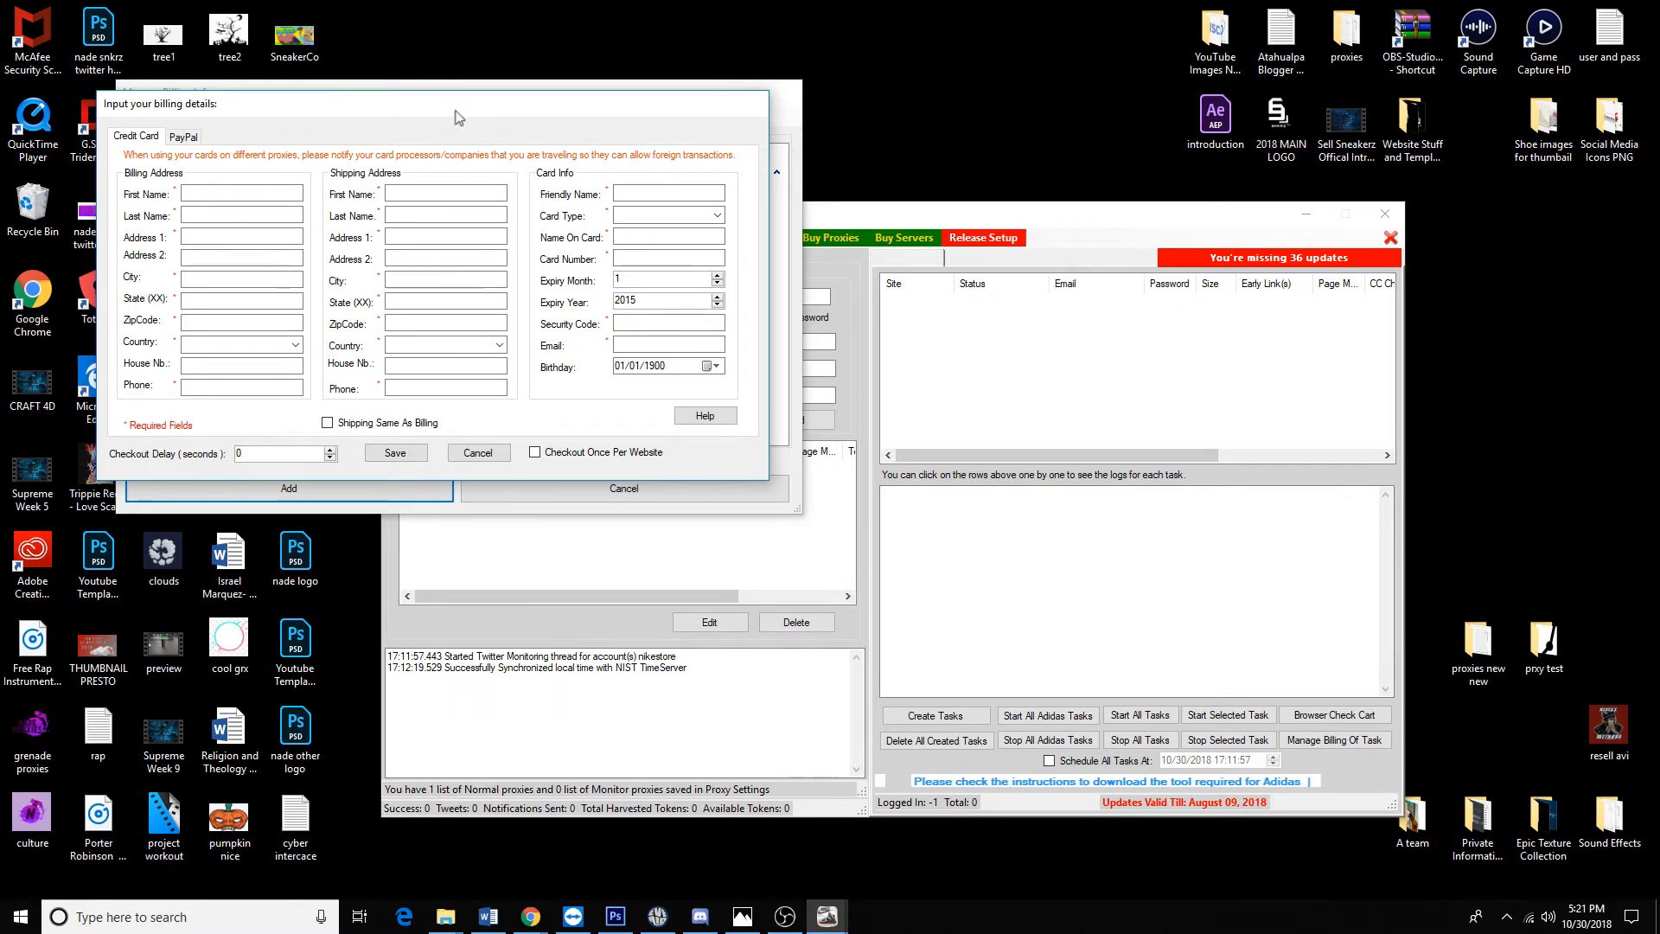
left_click_drag(456, 107, 481, 113)
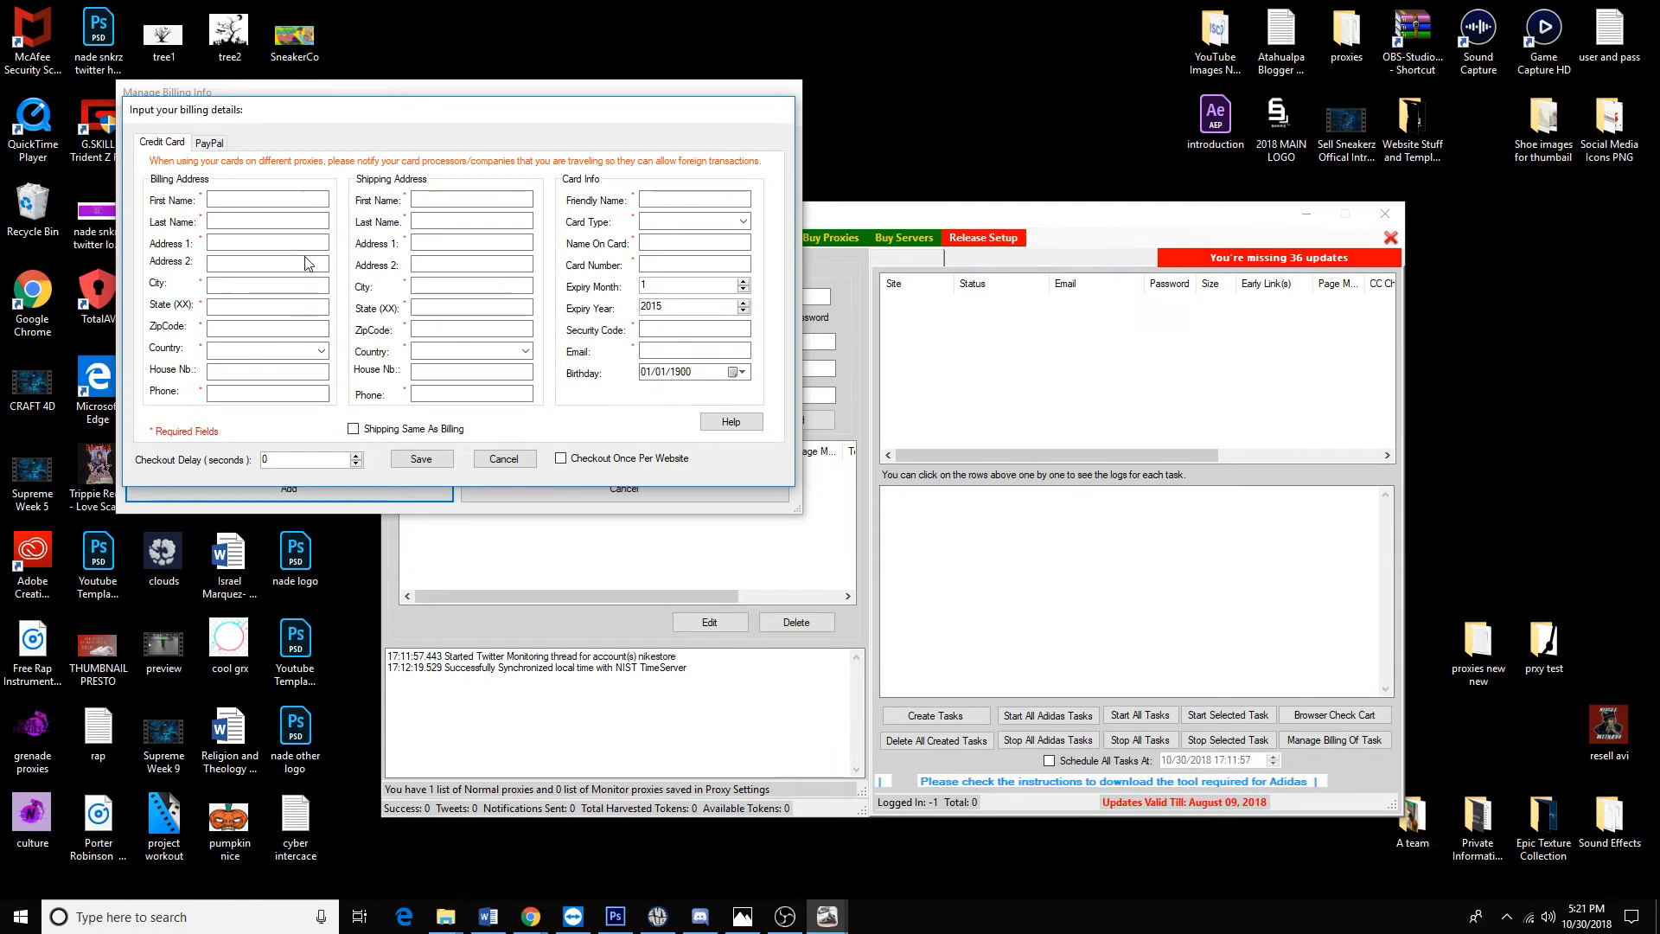
mouse_move(400, 117)
left_mouse_down()
mouse_move(446, 114)
mouse_move(401, 104)
left_mouse_up()
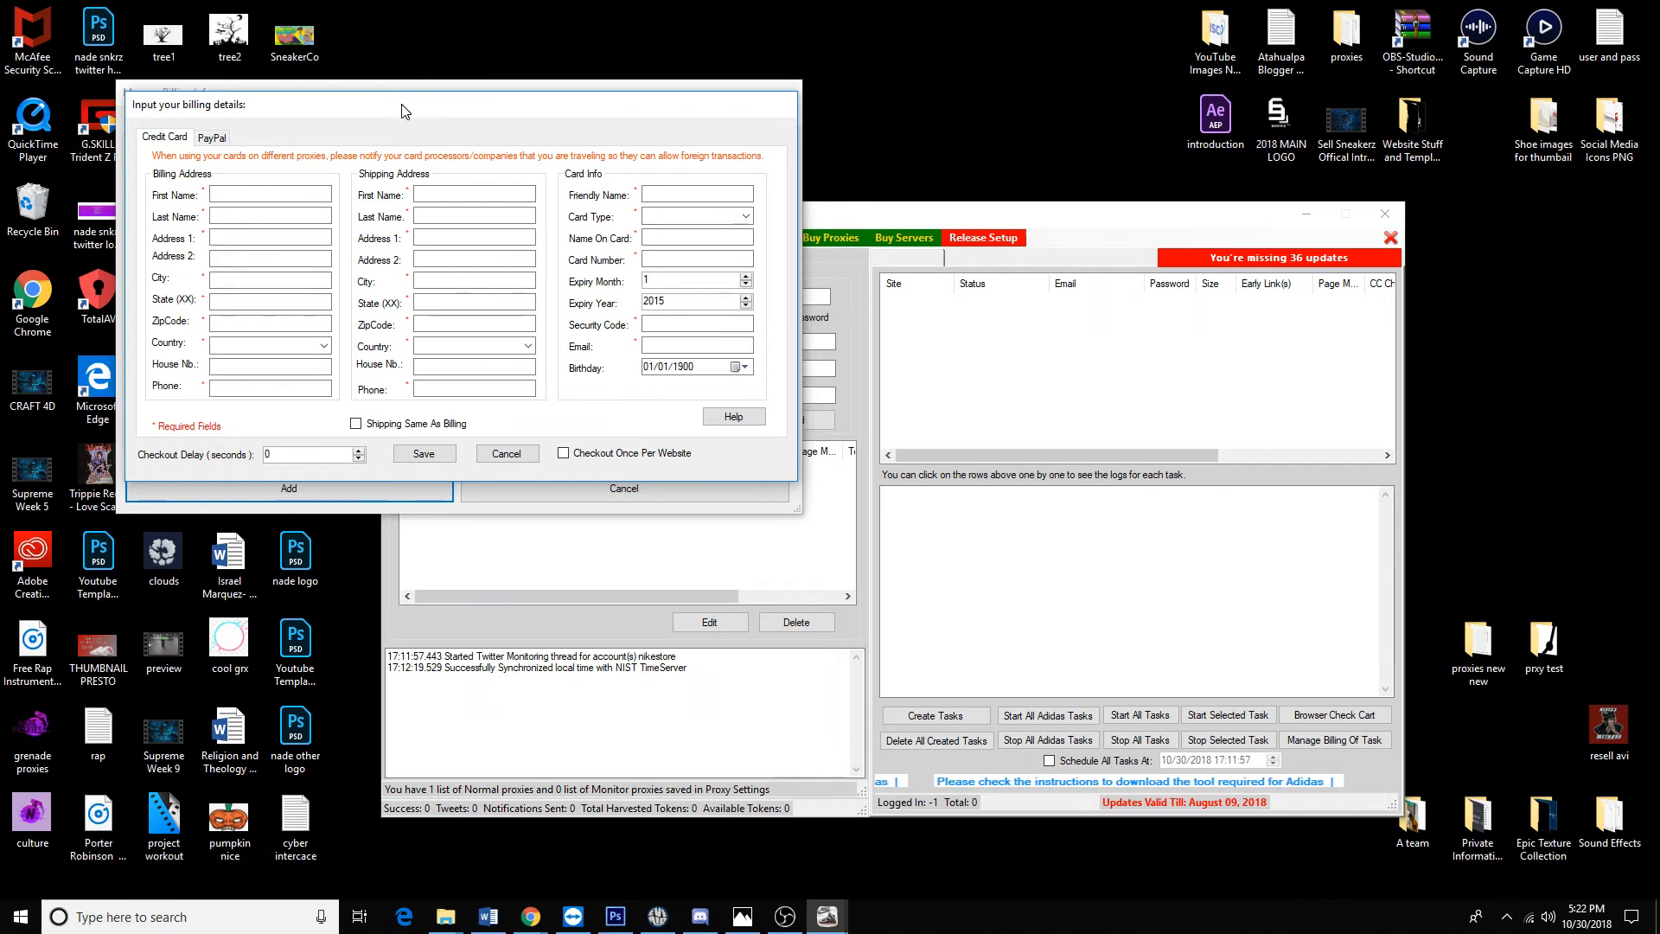
left_click_drag(401, 110, 396, 114)
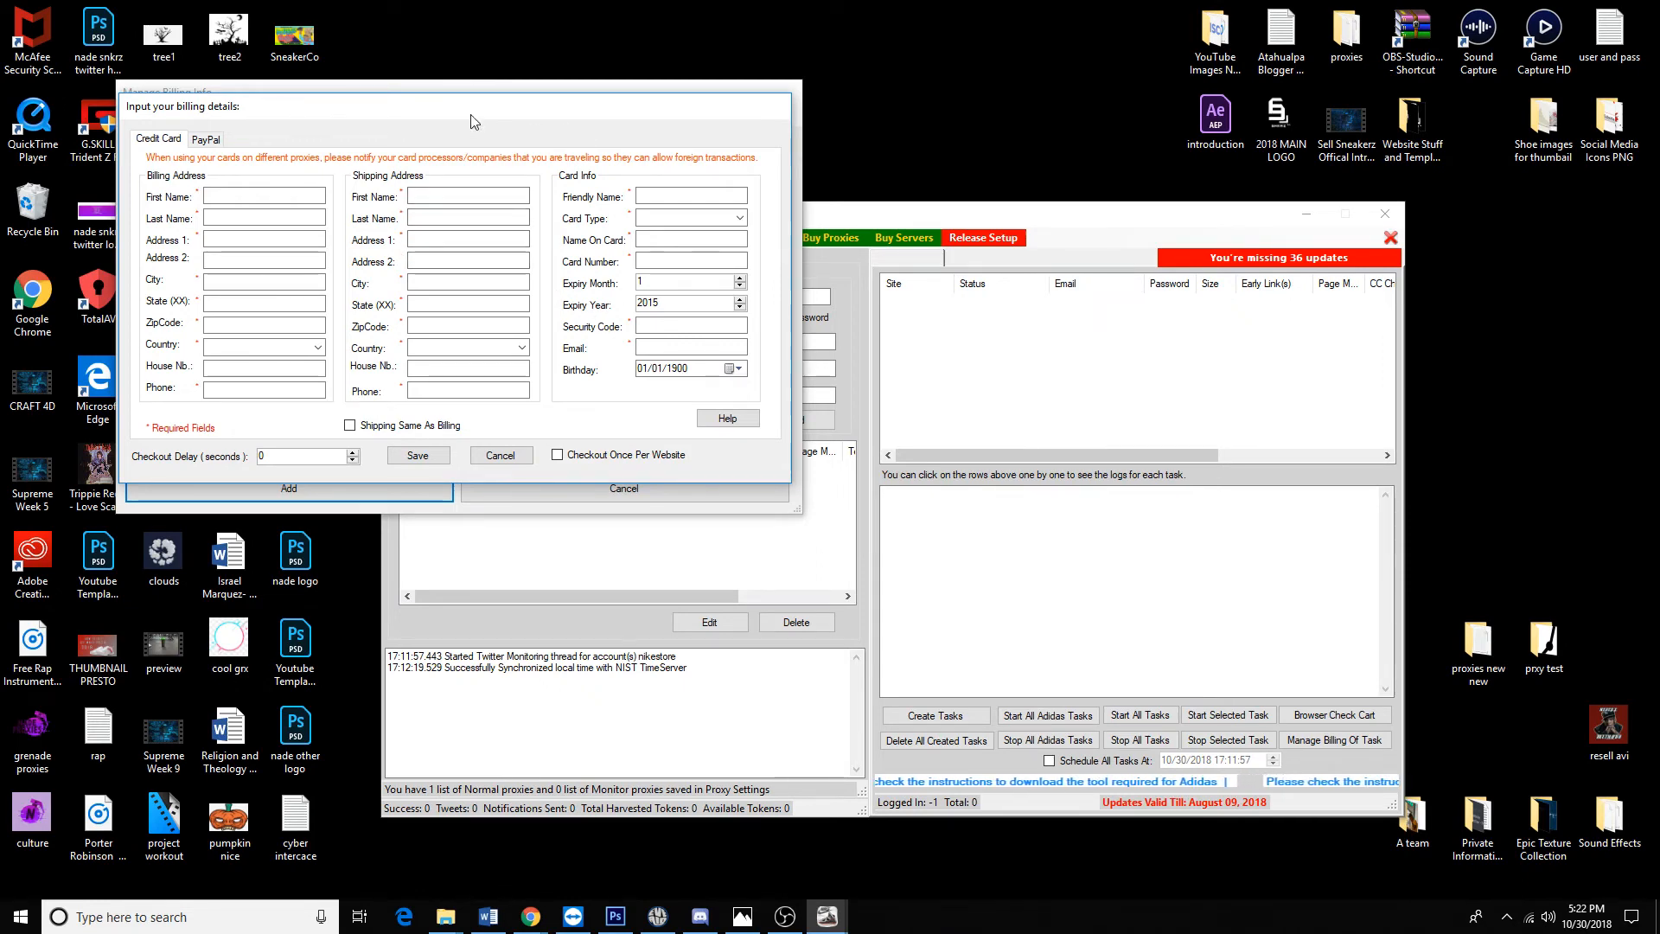
left_click(499, 456)
left_click(625, 489)
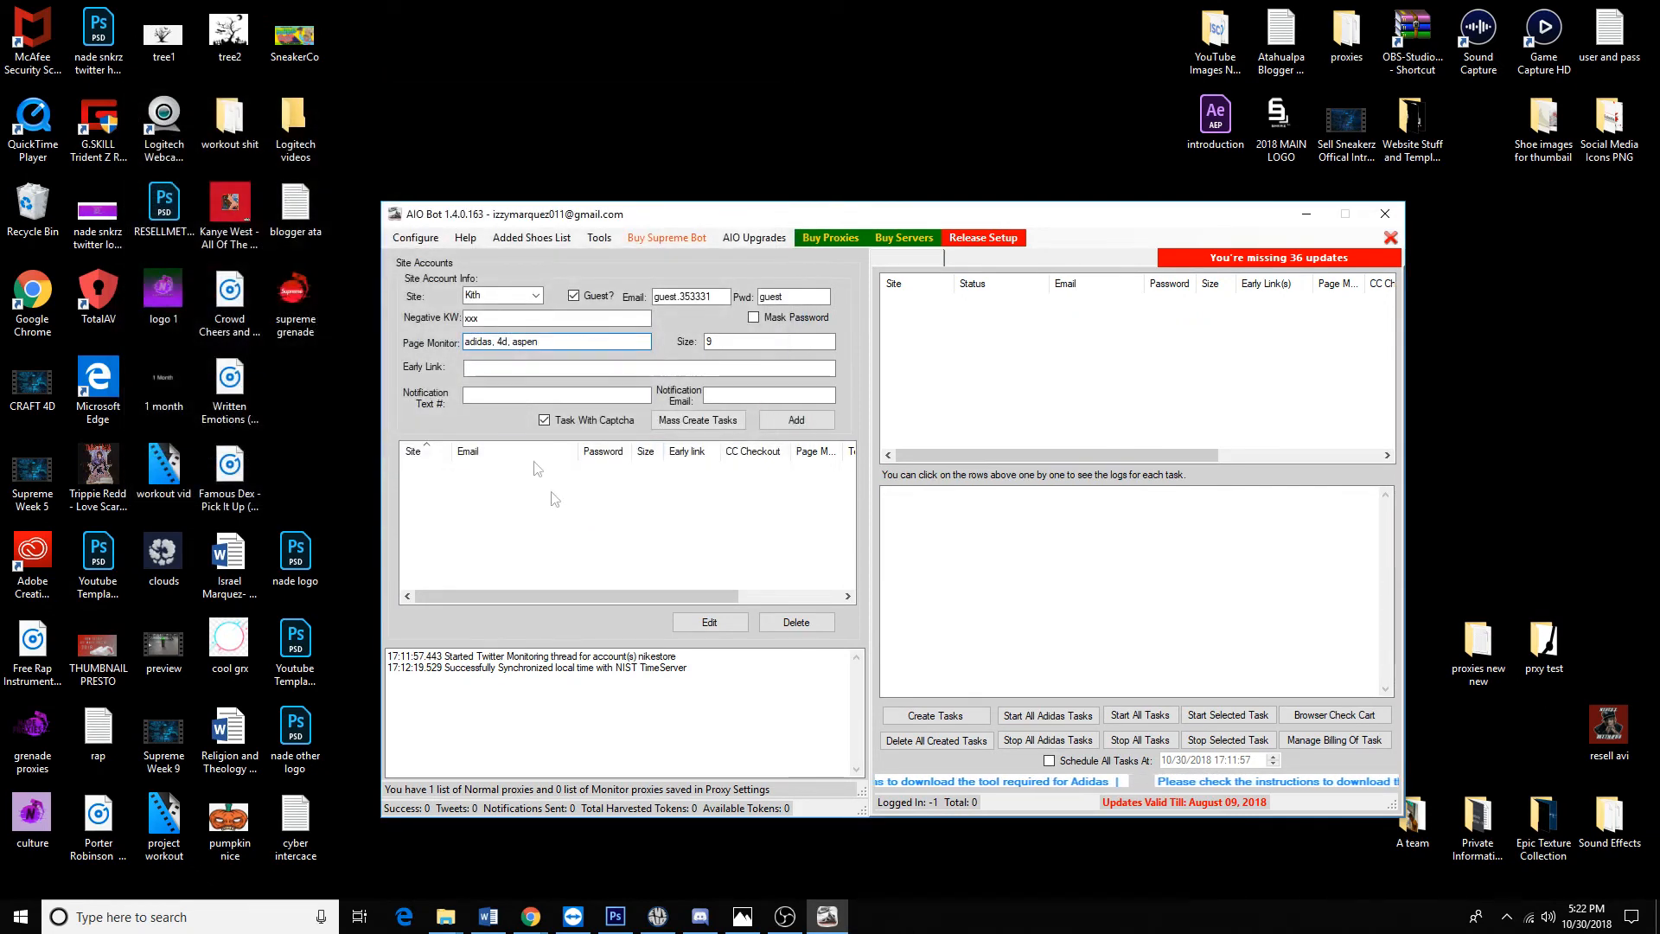
Add the Kith guest account to the site accounts list and view its billing options without assigning a billing entry
left_click(788, 421)
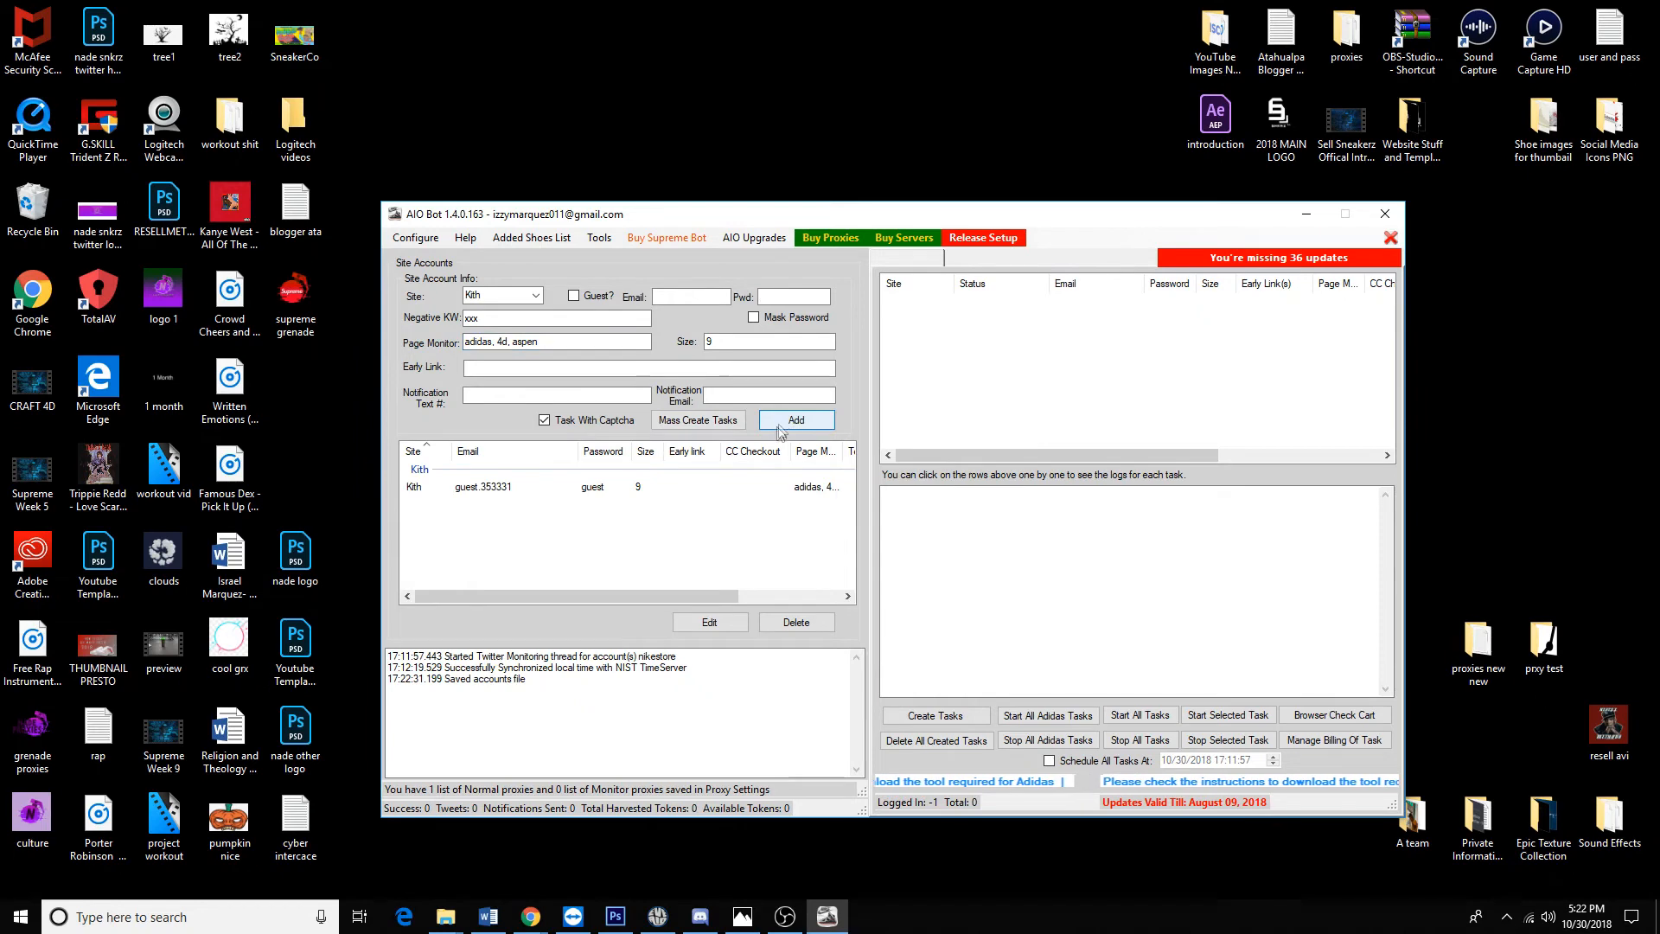
right_click(678, 489)
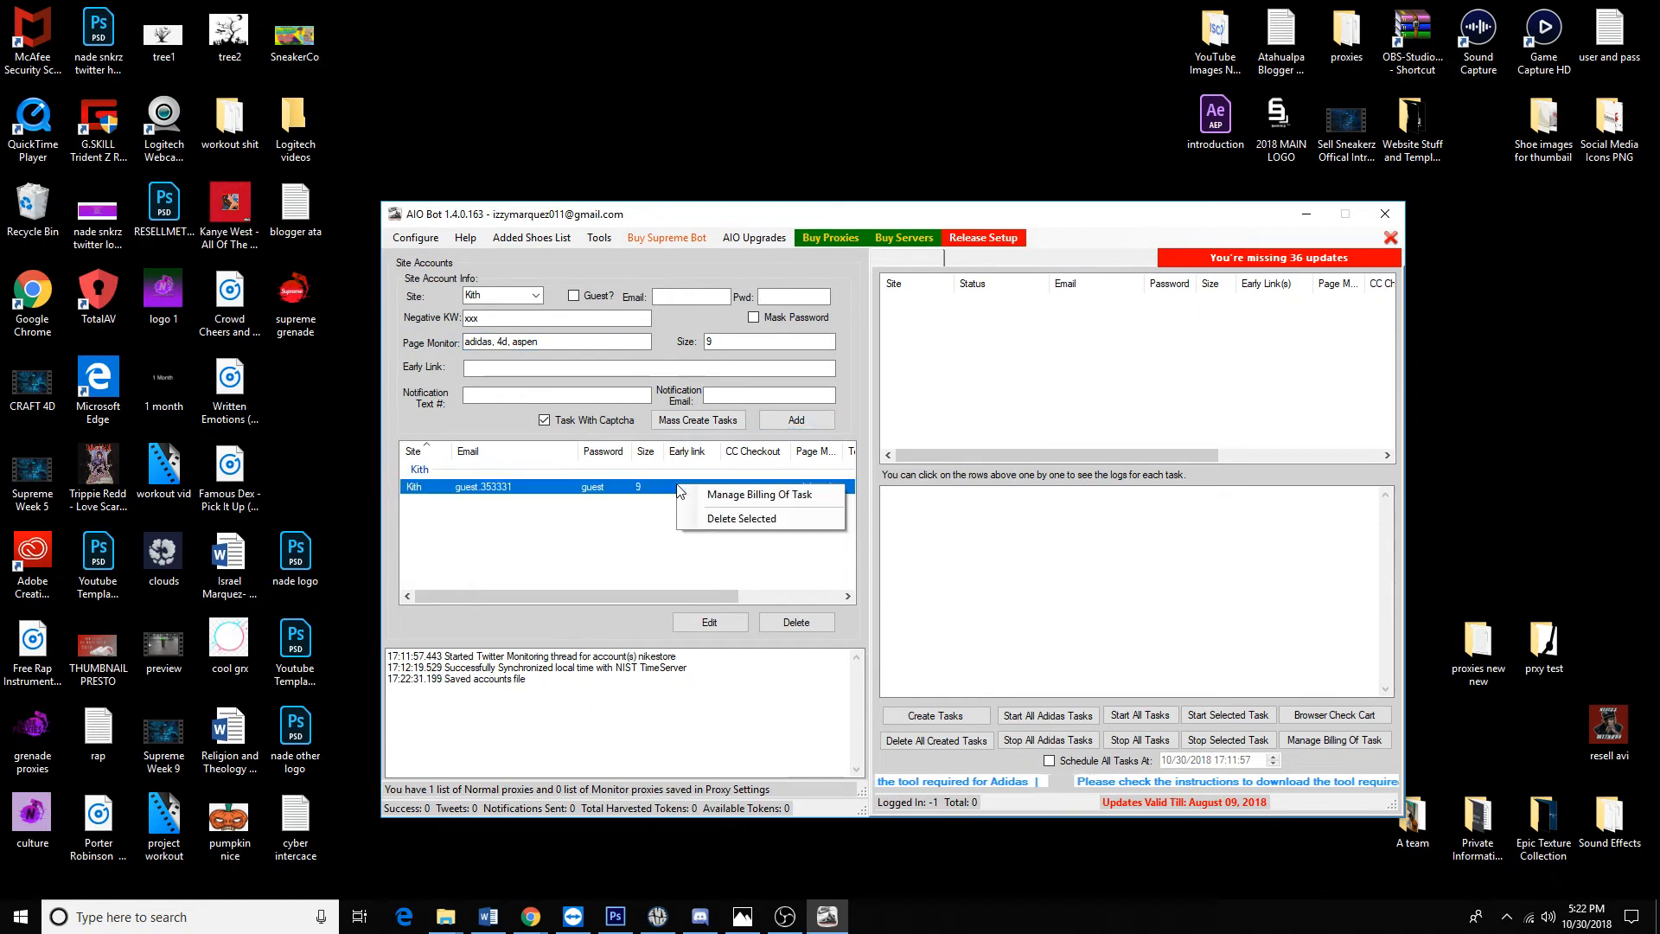
left_click(722, 495)
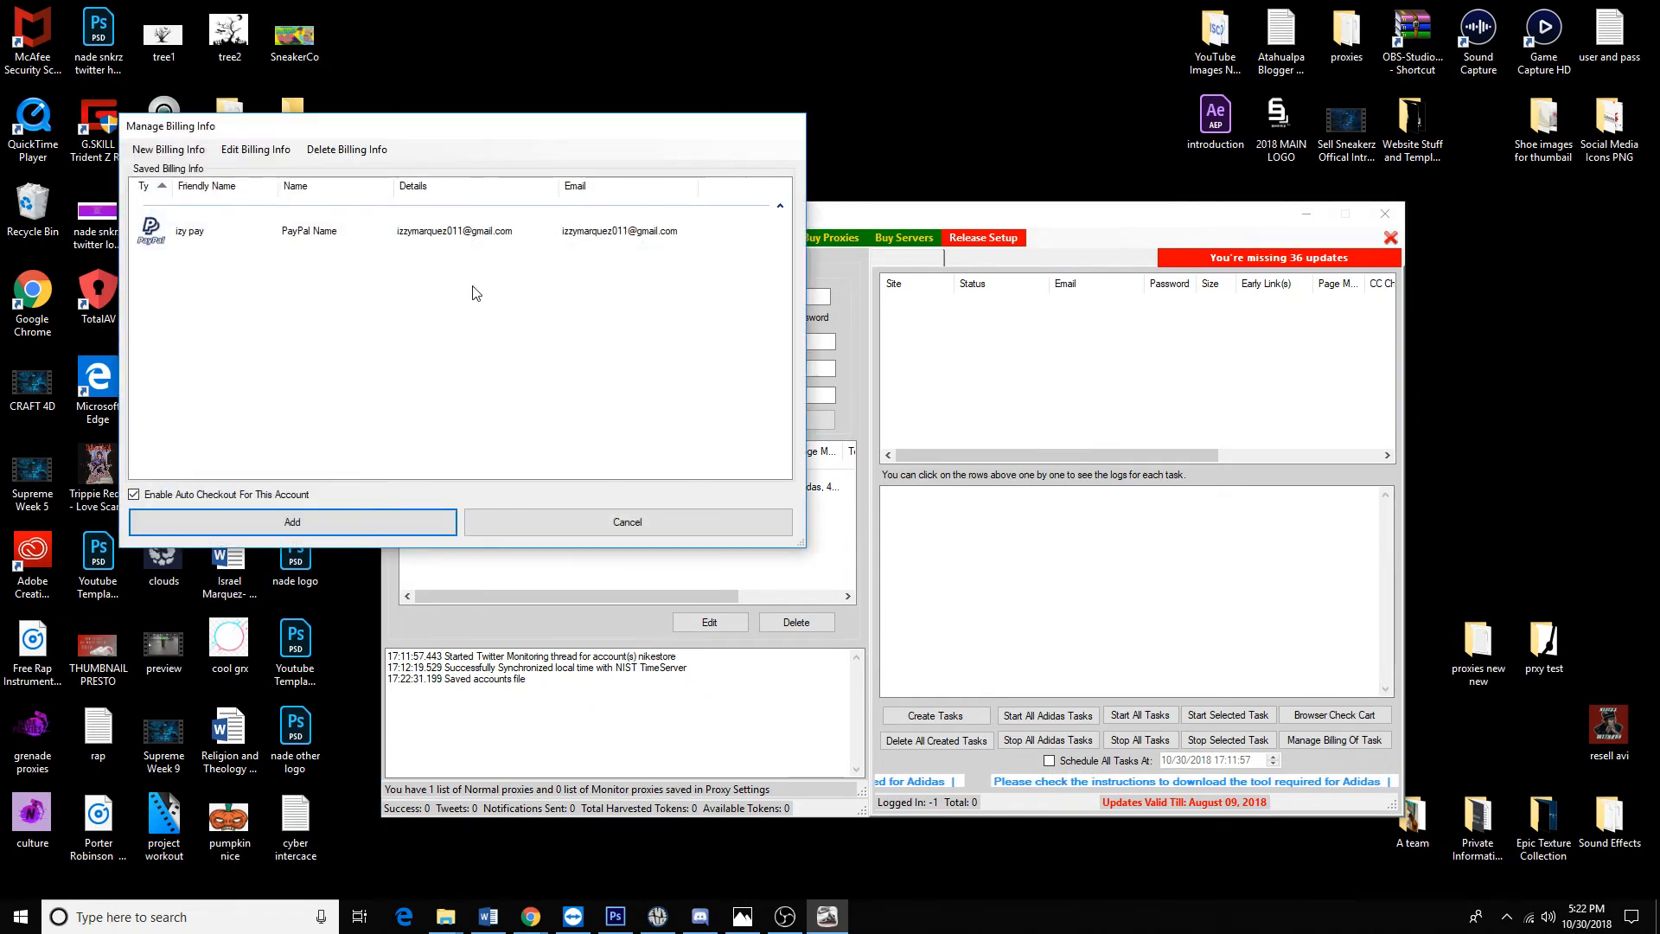
left_click(655, 523)
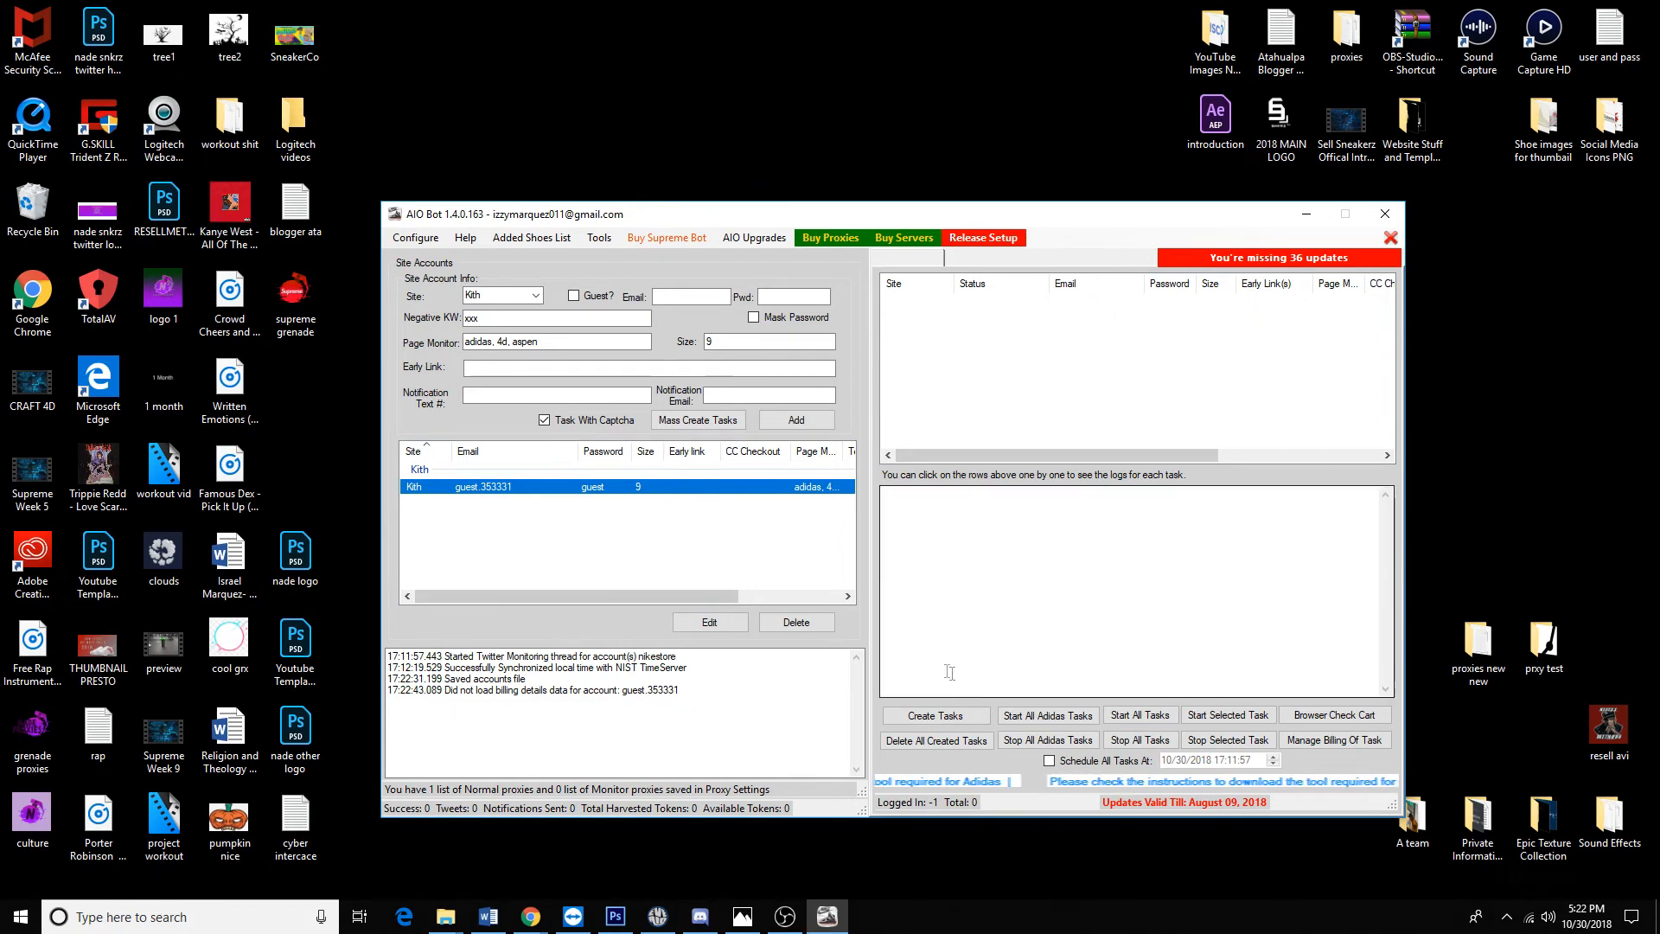
Try to start all tasks and select the Kith account in the site accounts list
left_click(1128, 716)
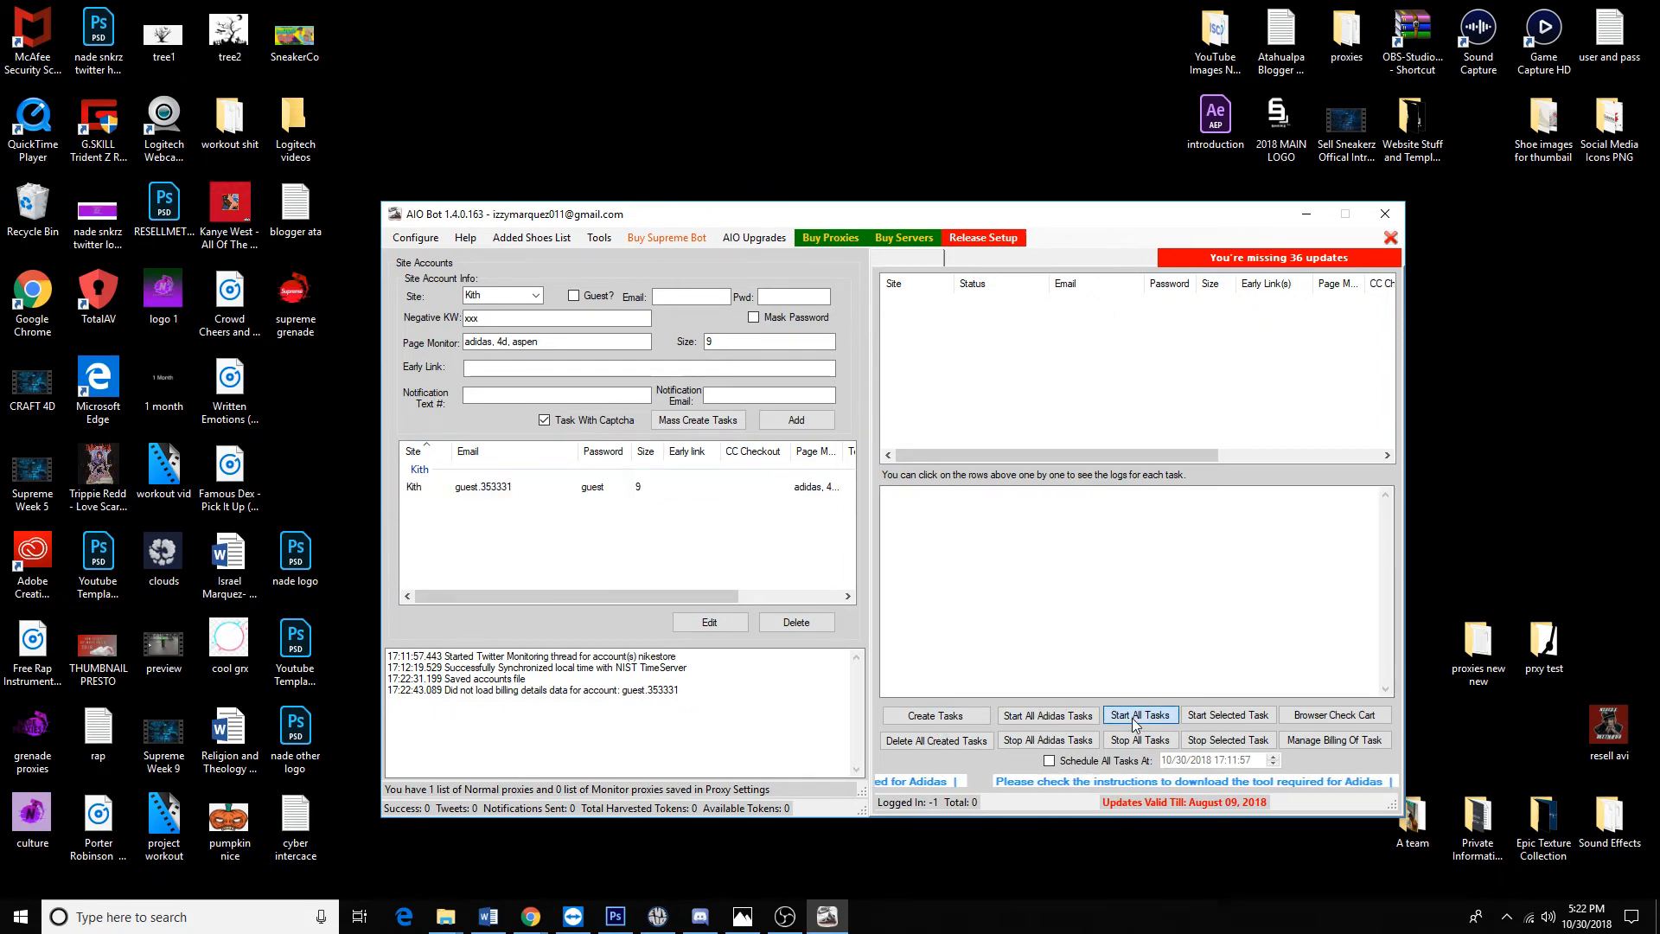
left_click(691, 493)
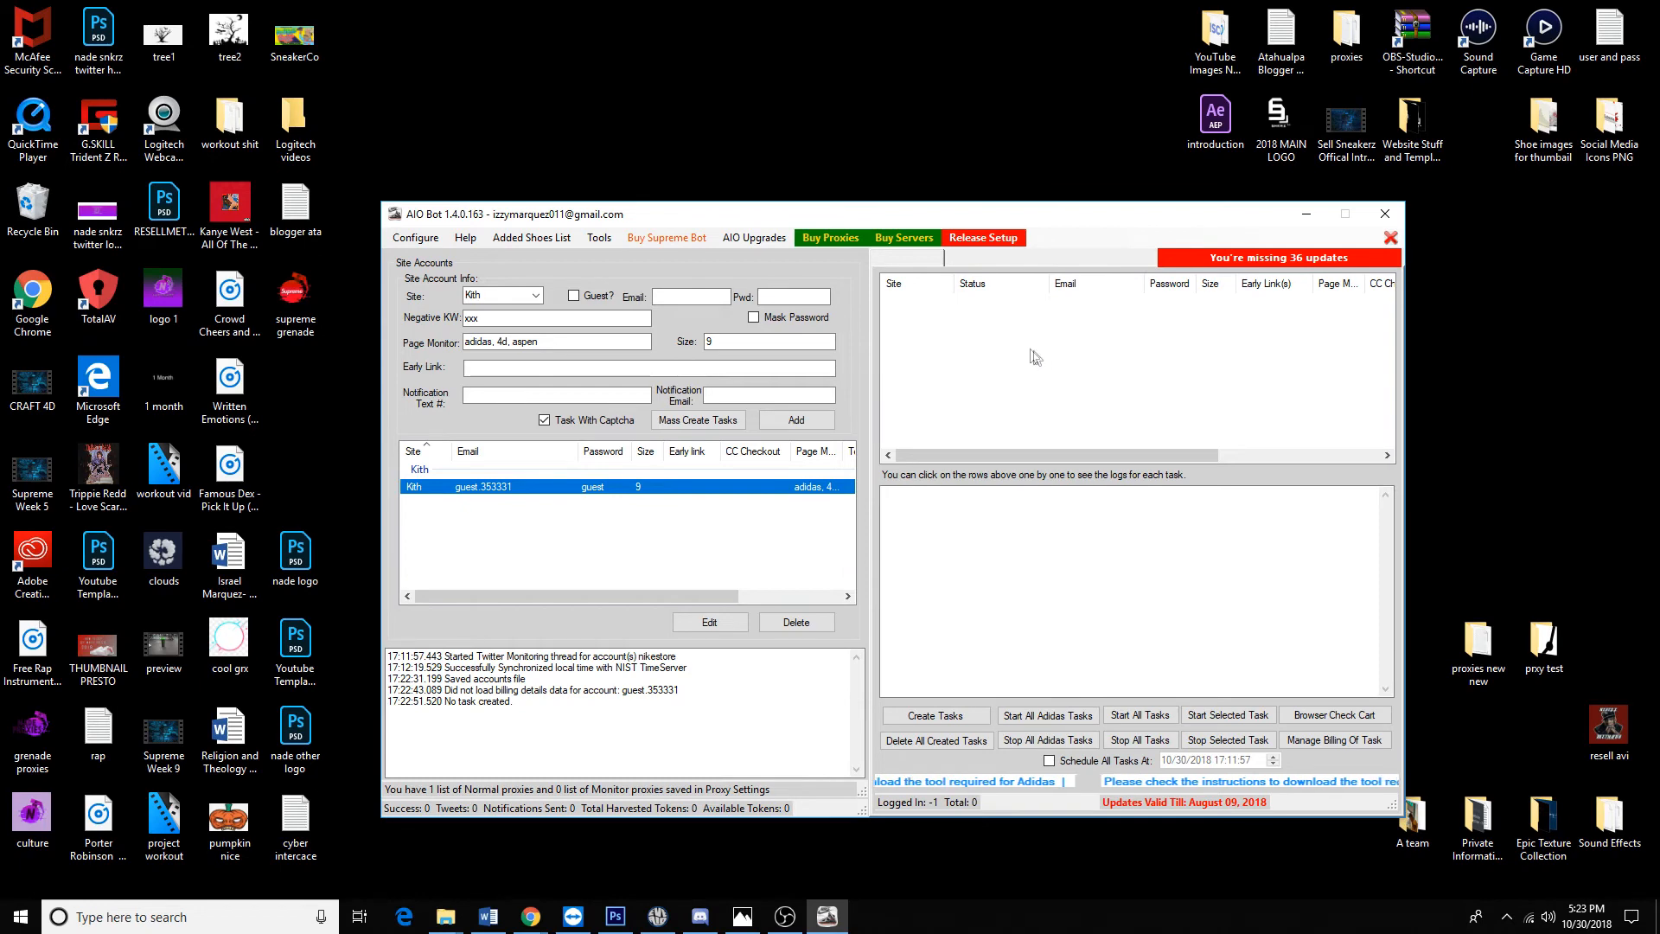
left_click_drag(1061, 227, 1022, 228)
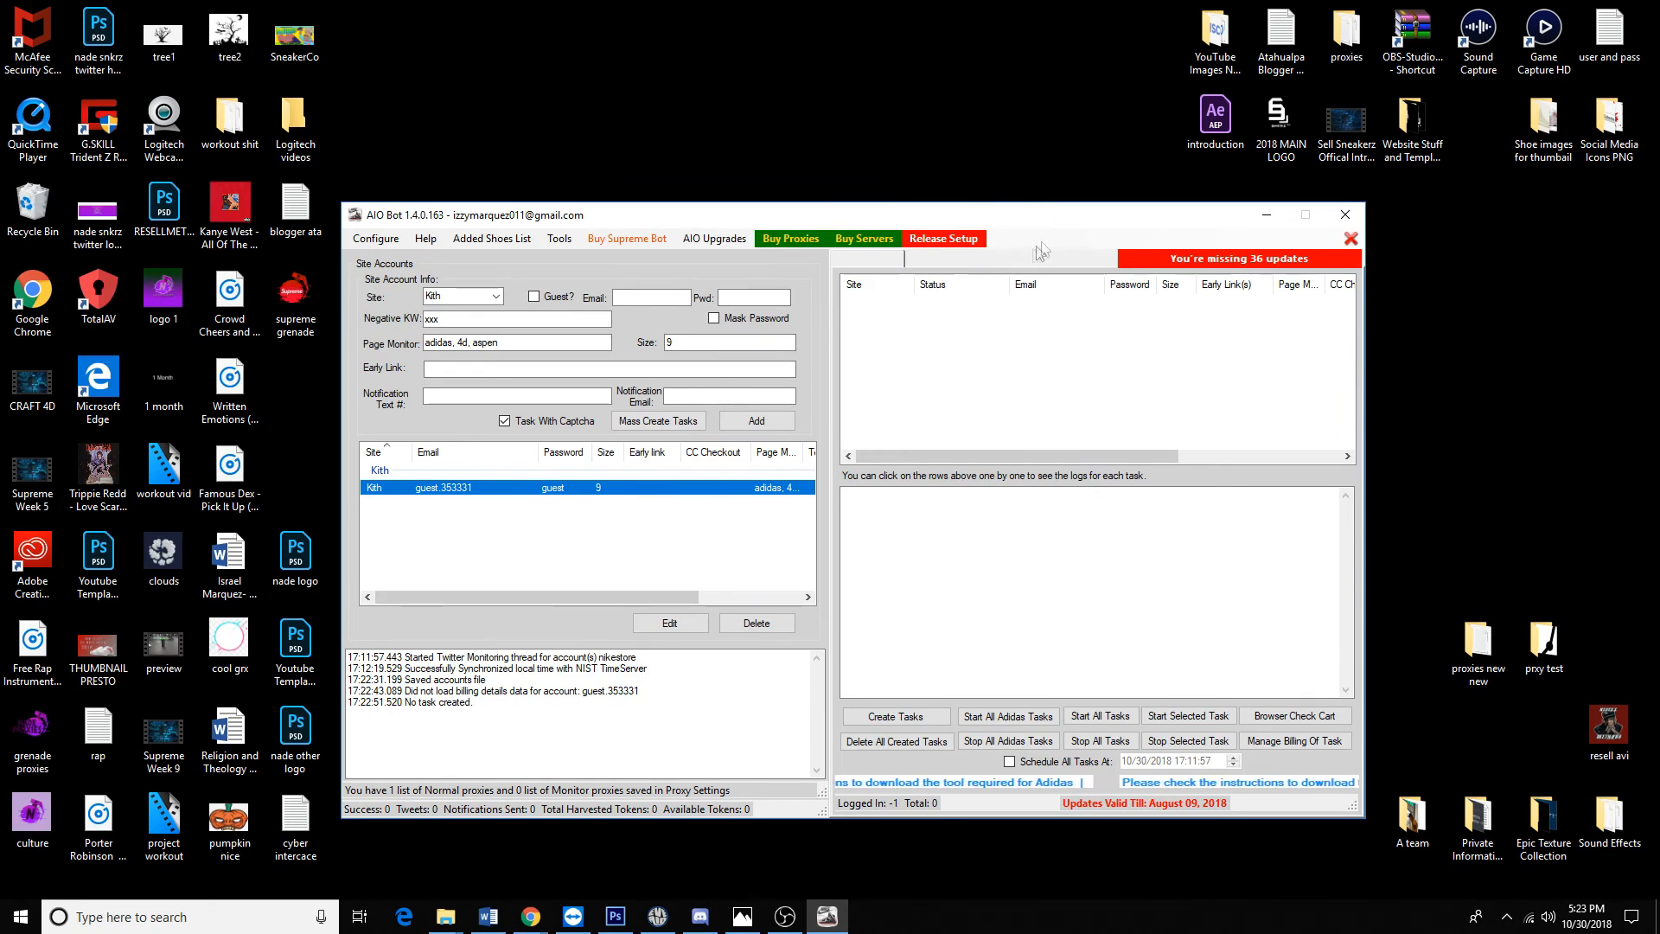
left_click_drag(1055, 227, 1058, 238)
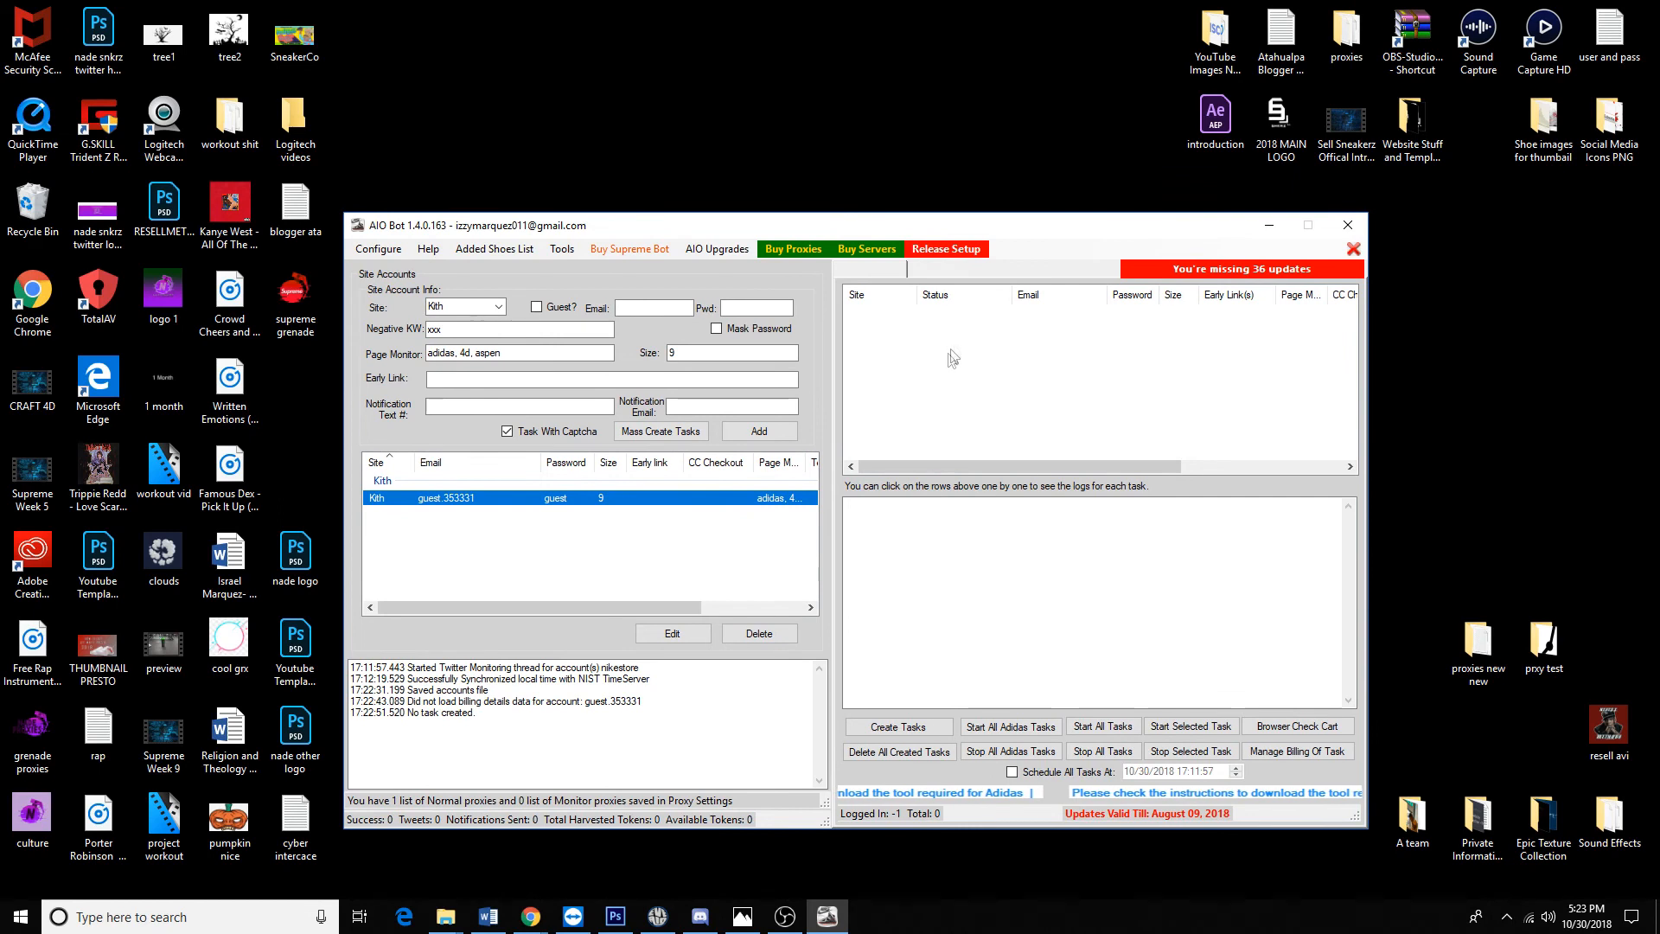